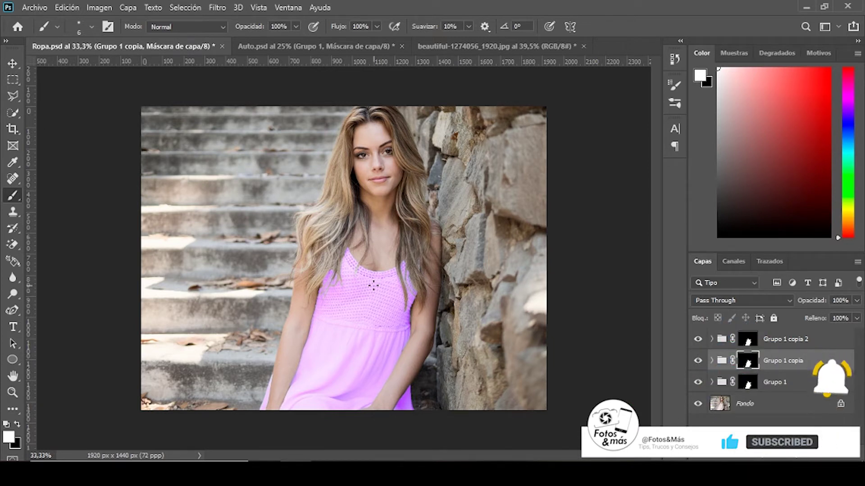
- Toggle the visibility of Grupo 1 and Grupo 1 copia in Ropa.psd to compare the dress colours
left_click(699, 360)
left_click(699, 360)
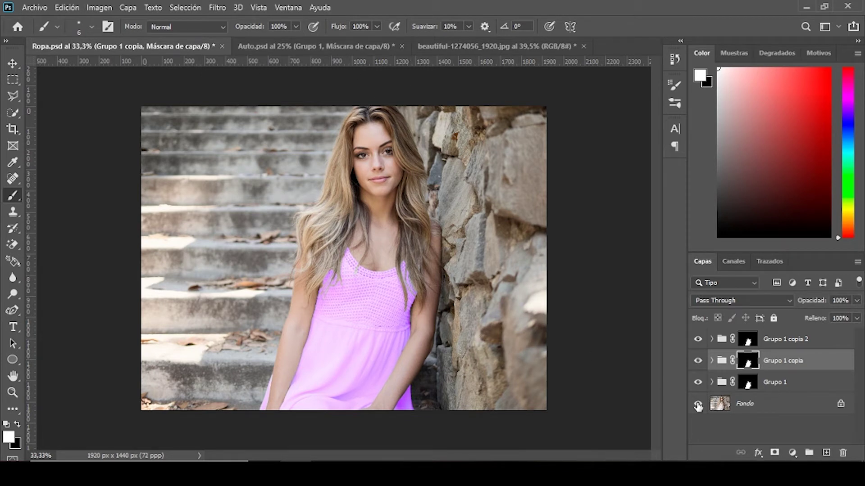
left_click(700, 382)
left_click(697, 360)
left_click(698, 361)
left_click(698, 382)
- Switch to Auto.psd and toggle Grupo 1's visibility to compare the recoloured car with the original
left_click(341, 45)
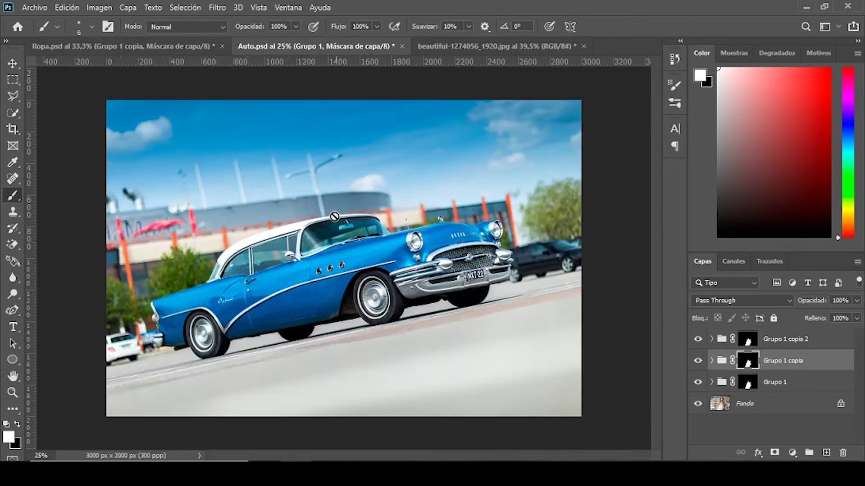
left_click(698, 339)
left_click(699, 338)
left_click(698, 339)
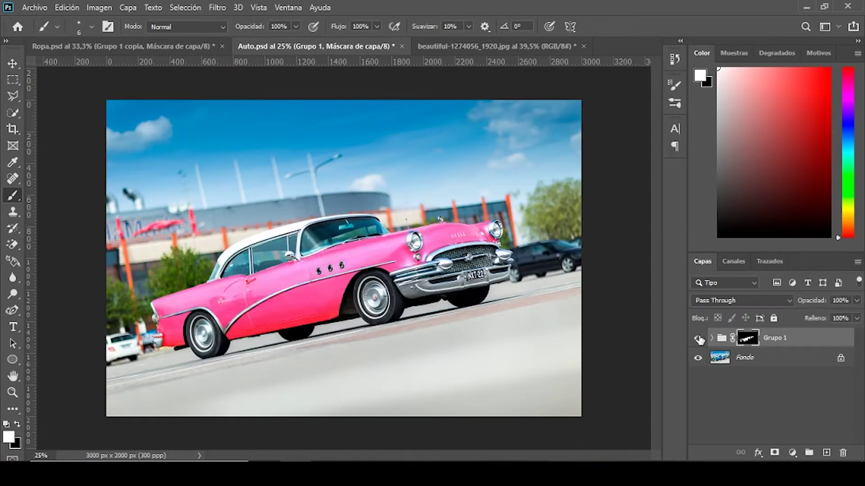
- Switch to the white dress photo and open beautiful-1274056_1920.jpg from the Materiales folder
key("ctrl+Tab")
left_click(14, 64)
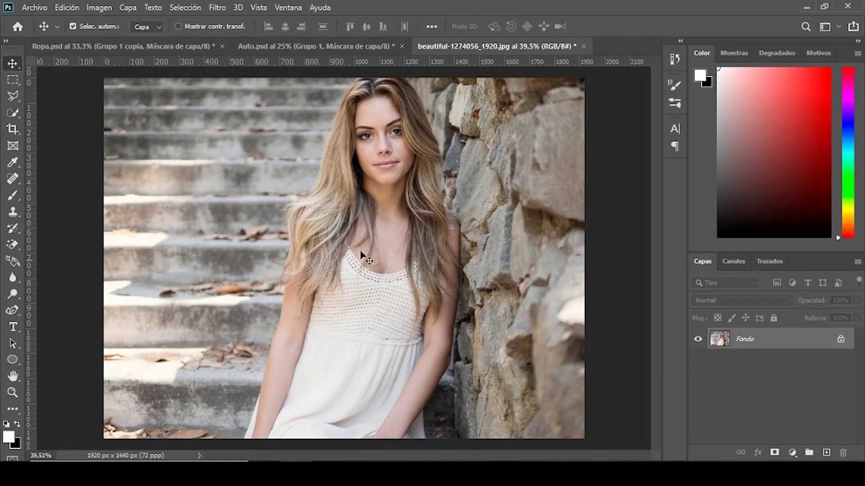
left_click(35, 7)
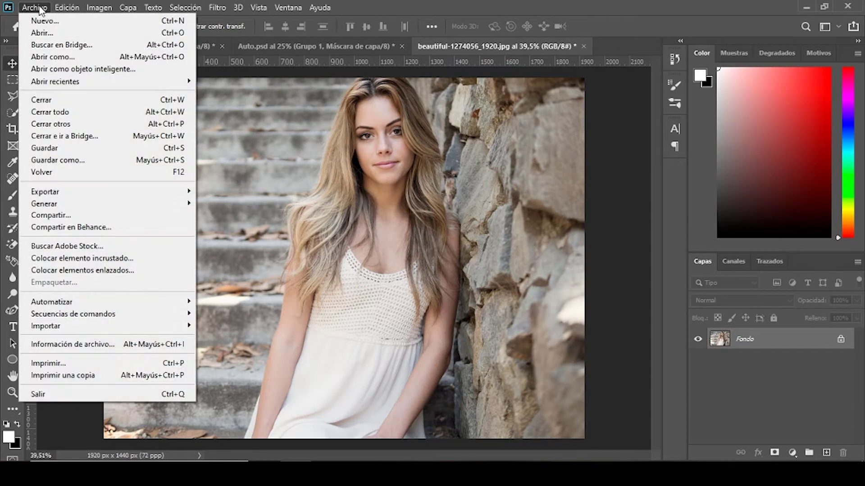
left_click(36, 31)
left_click(407, 224)
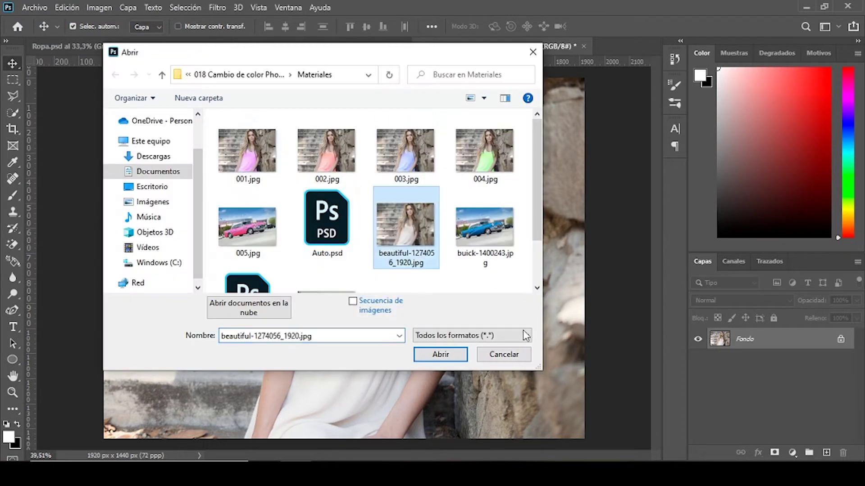
key("Return")
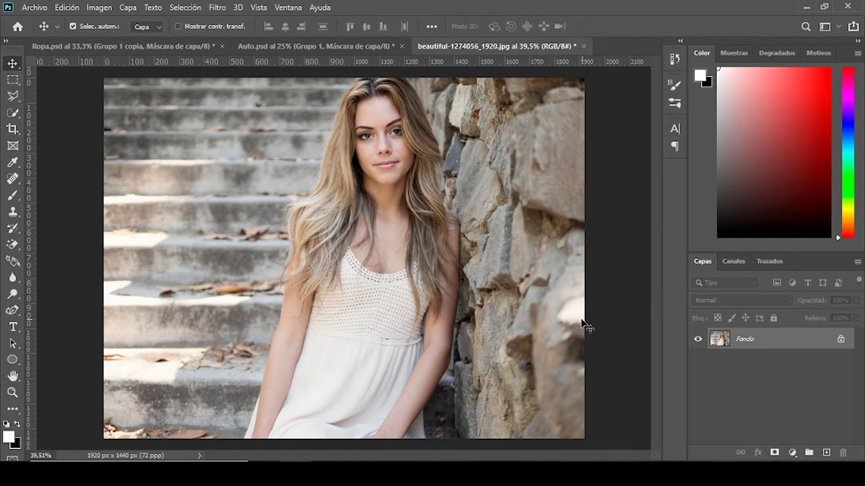
- Duplicate the Fondo layer of the white dress photo
key("ctrl+j")
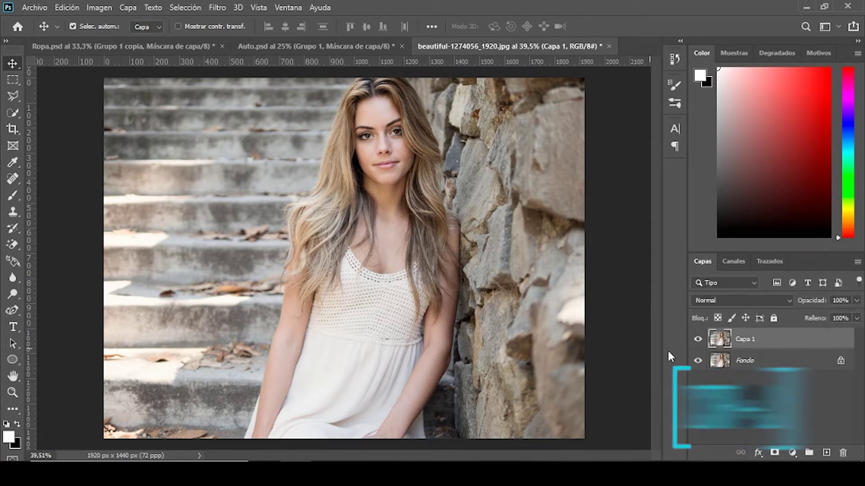
right_click(746, 339)
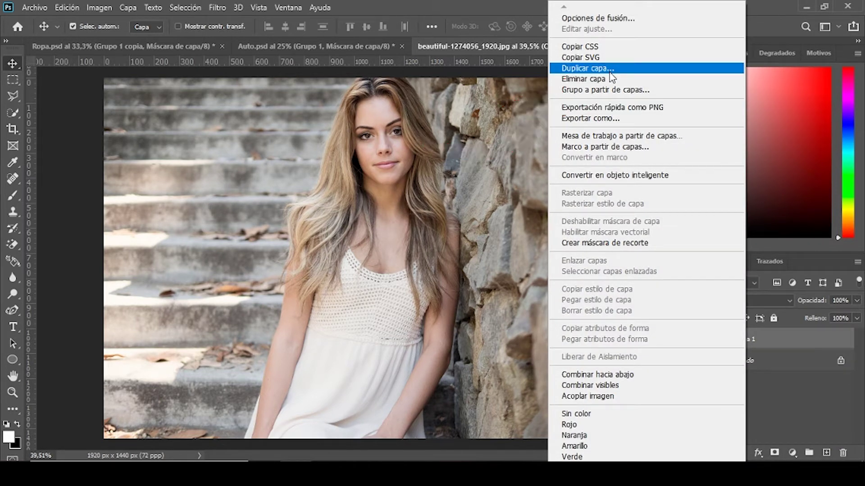
left_click(491, 2)
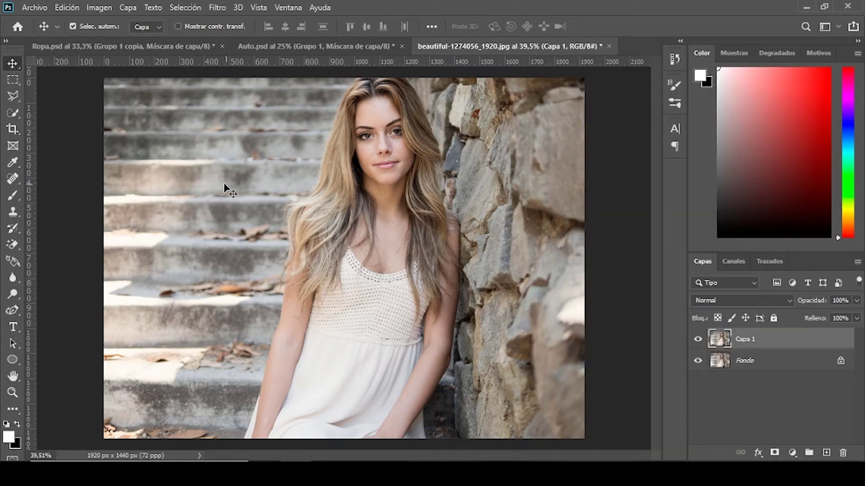
- Select the white dress, from the neckline down to the skirt, with the Quick Selection tool
left_click(14, 113)
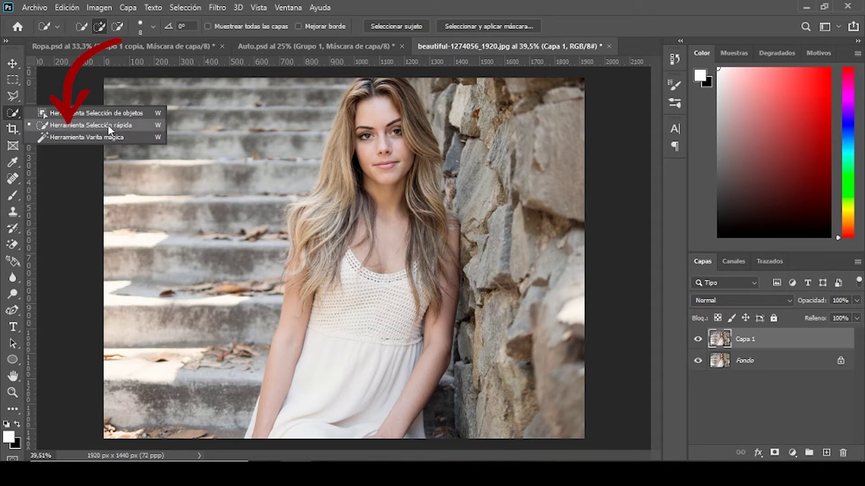
left_click(53, 129)
mouse_move(348, 257)
left_mouse_down()
mouse_move(372, 289)
mouse_move(419, 280)
mouse_move(407, 267)
left_mouse_up()
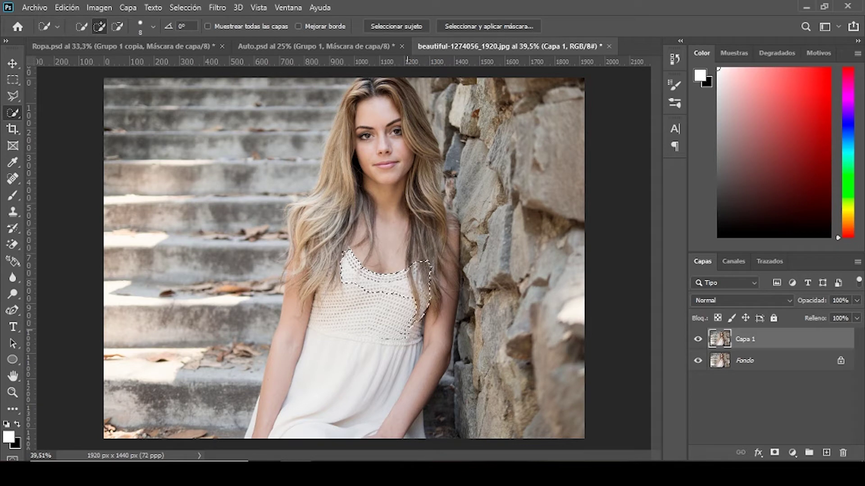
left_click_drag(407, 335, 378, 351)
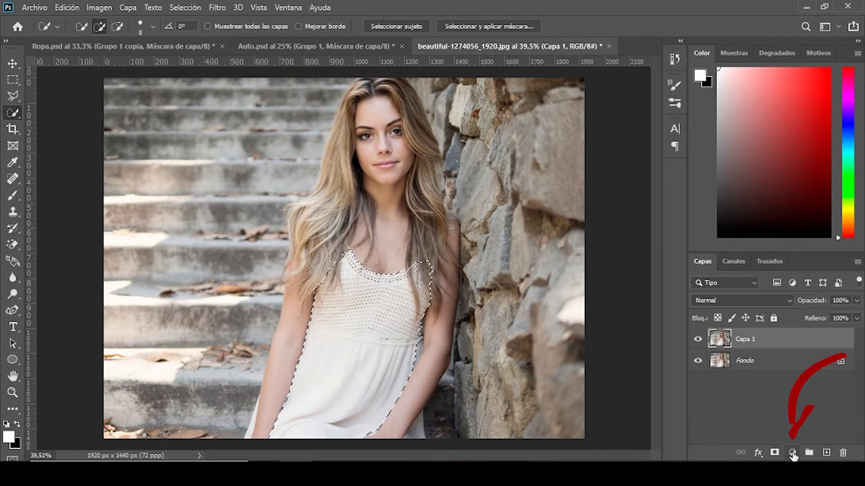
- Add a solid colour fill layer over the selected dress in bright blue (#0638f2)
left_click(792, 454)
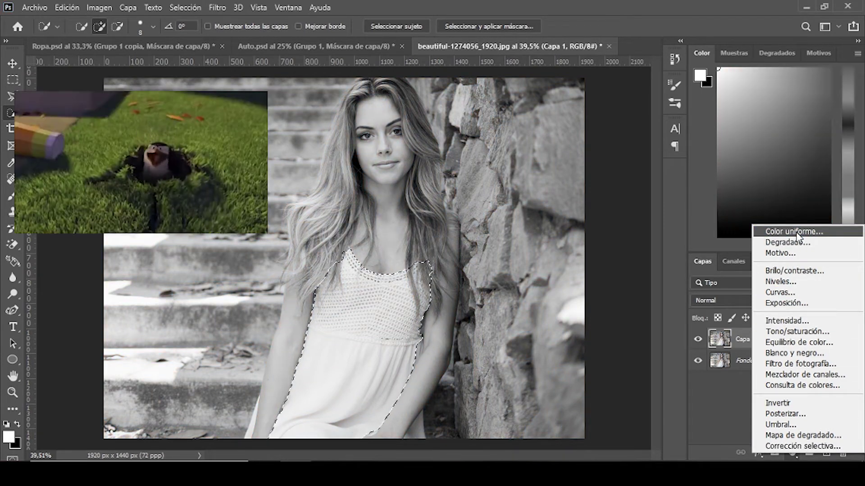
left_click(796, 231)
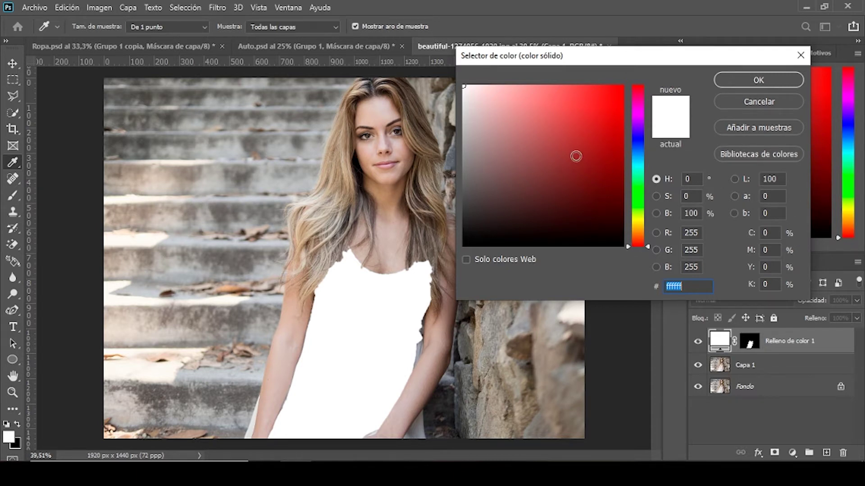
left_click_drag(575, 154, 617, 95)
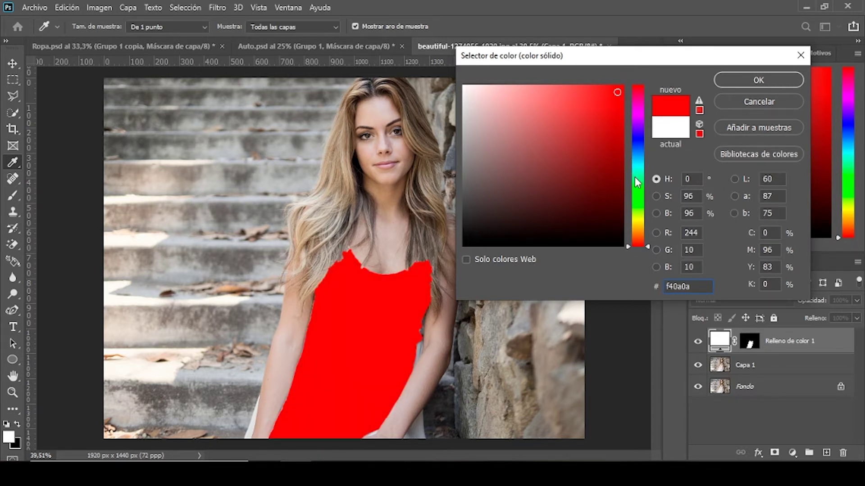
left_click_drag(634, 177, 641, 144)
left_click_drag(618, 92, 620, 93)
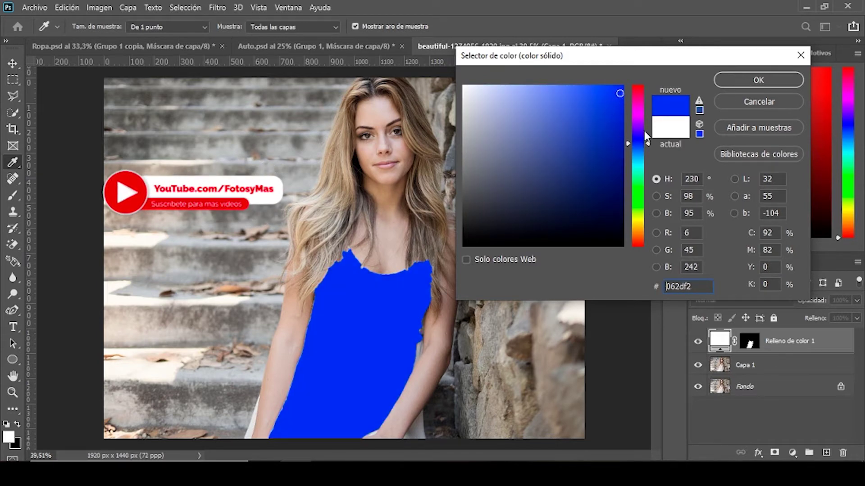
mouse_move(644, 131)
left_mouse_down()
mouse_move(646, 153)
mouse_move(648, 141)
left_mouse_up()
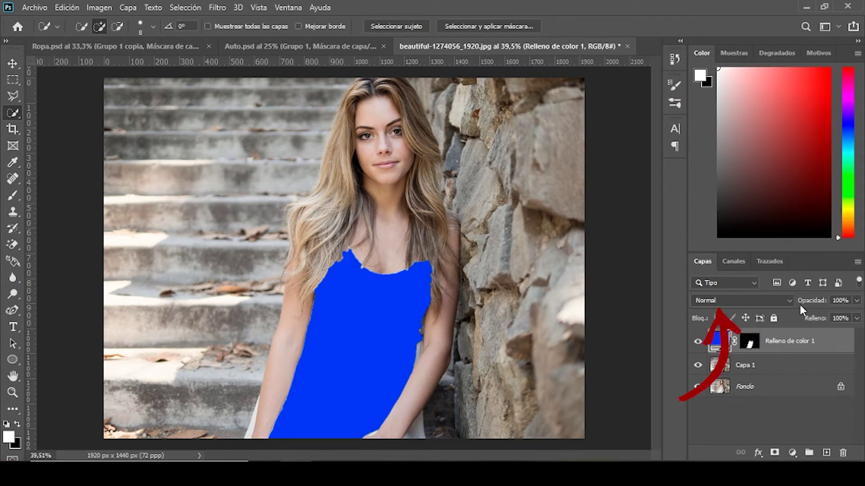
- Set the dress fill layer's blend mode to Trama and change its colour to light sky blue
left_click(724, 299)
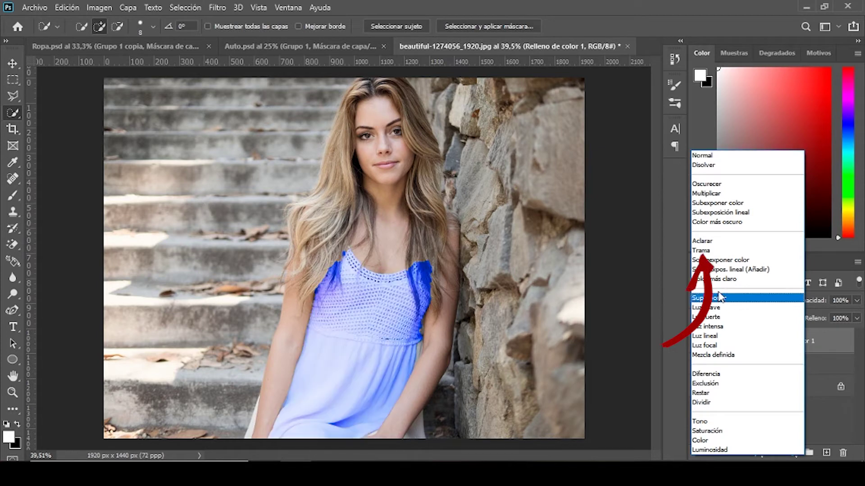
left_click(705, 251)
double_click(716, 341)
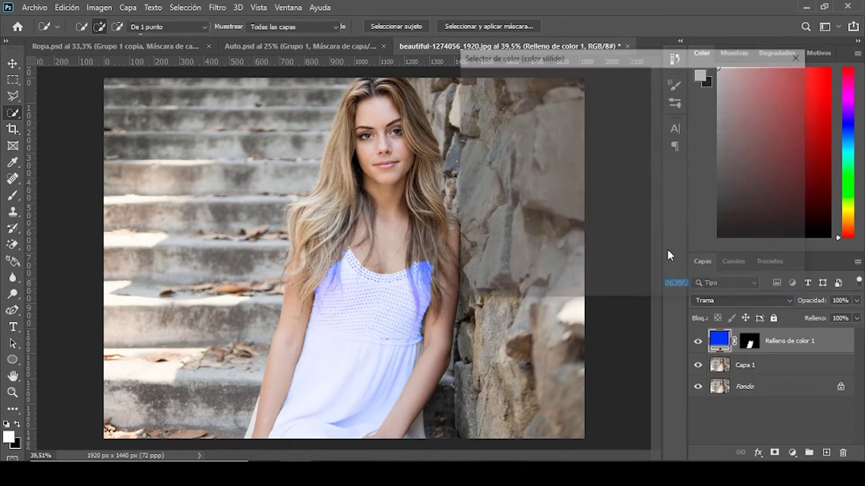
left_click_drag(615, 101, 615, 106)
left_click_drag(638, 138, 638, 153)
left_click_drag(621, 93, 627, 84)
left_click_drag(645, 153, 645, 155)
mouse_move(619, 87)
left_mouse_down()
mouse_move(606, 87)
mouse_move(606, 111)
mouse_move(583, 90)
left_mouse_up()
left_click(758, 79)
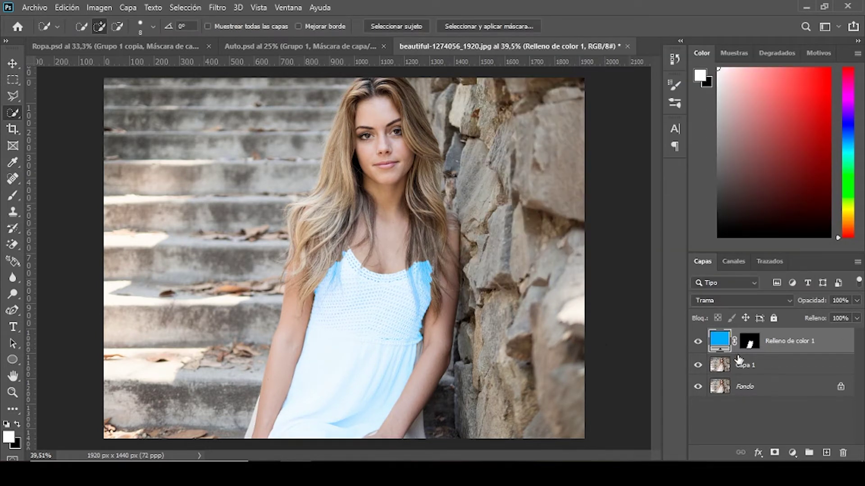
- Add a Curves adjustment layer above the dress colour fill and close its properties
mouse_move(760, 359)
left_mouse_down()
mouse_move(772, 442)
mouse_move(789, 450)
left_mouse_up()
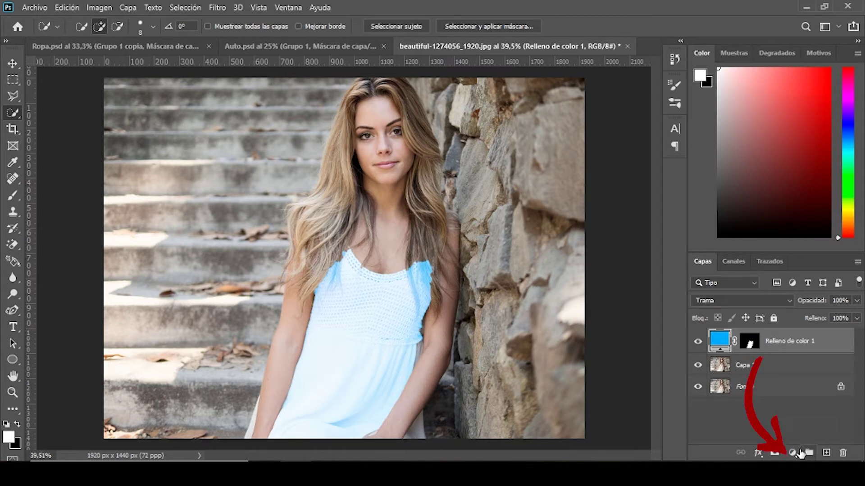
left_click(792, 453)
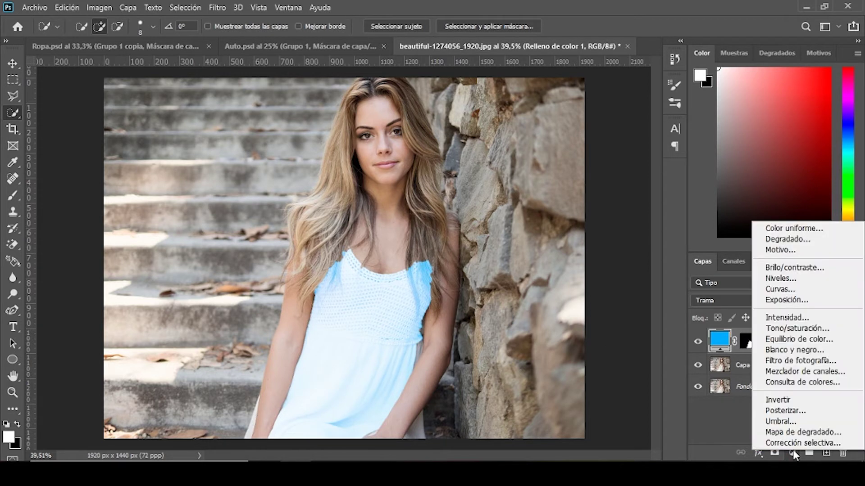
left_click(797, 289)
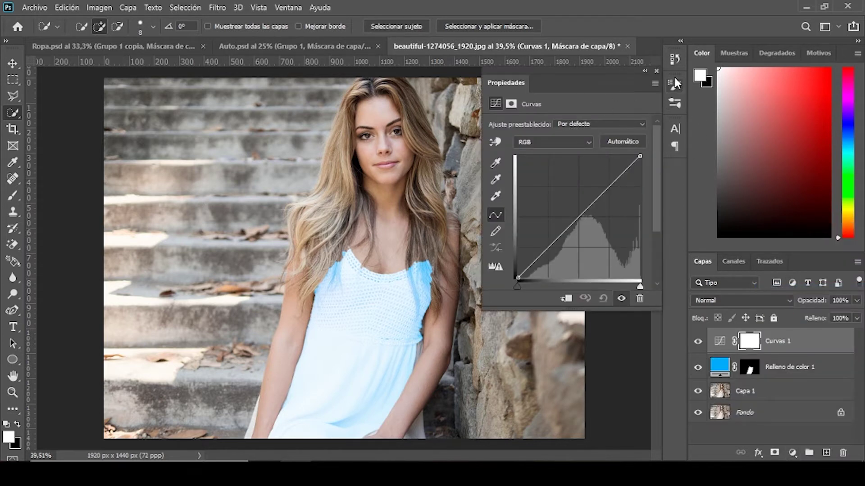
left_click(656, 71)
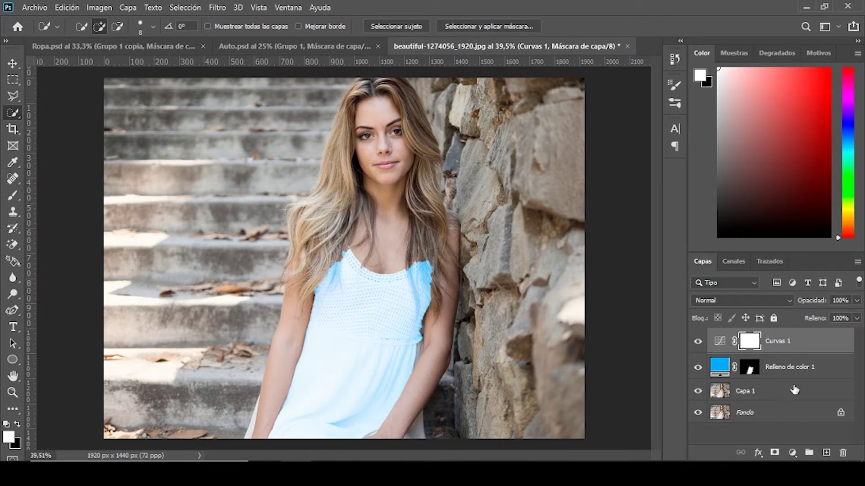
- Group the Curves, colour fill and Capa 1 layers, and move the fill layer's dress mask onto the group
left_click(762, 390, "shift")
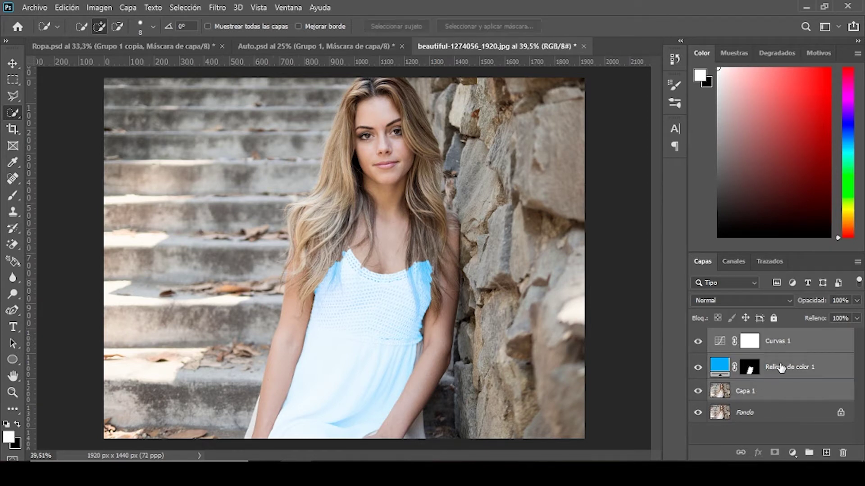
key("ctrl+g")
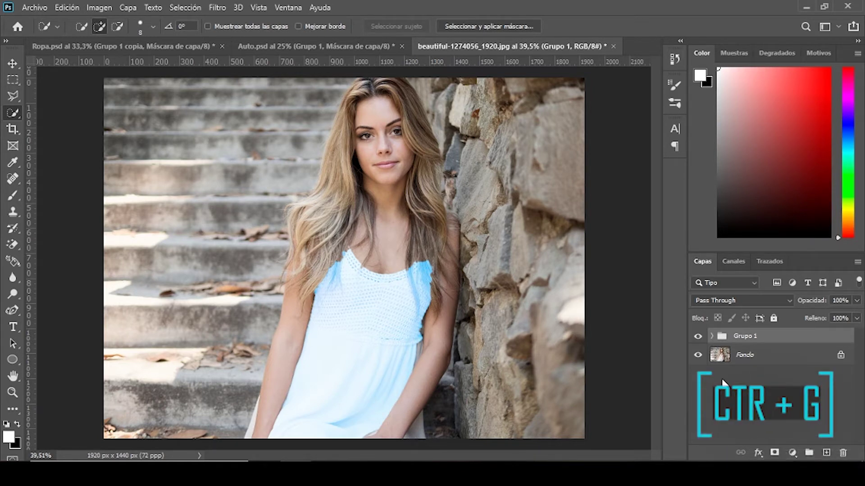
left_click(711, 337)
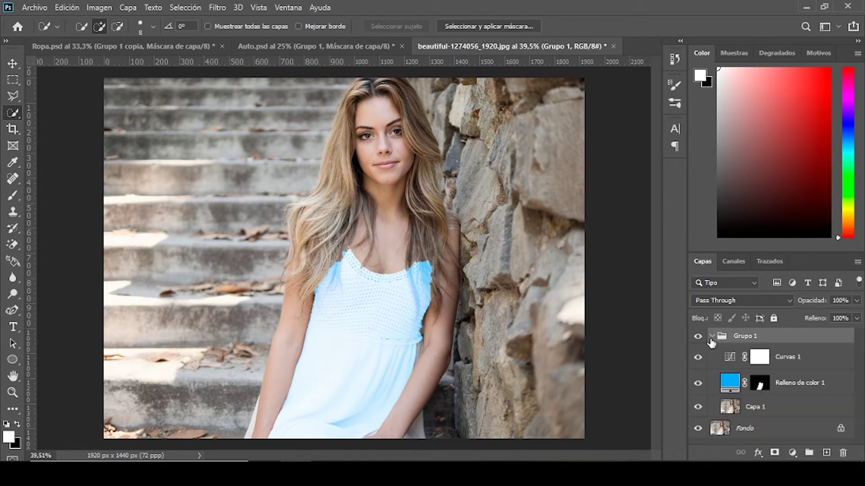
left_click(758, 383)
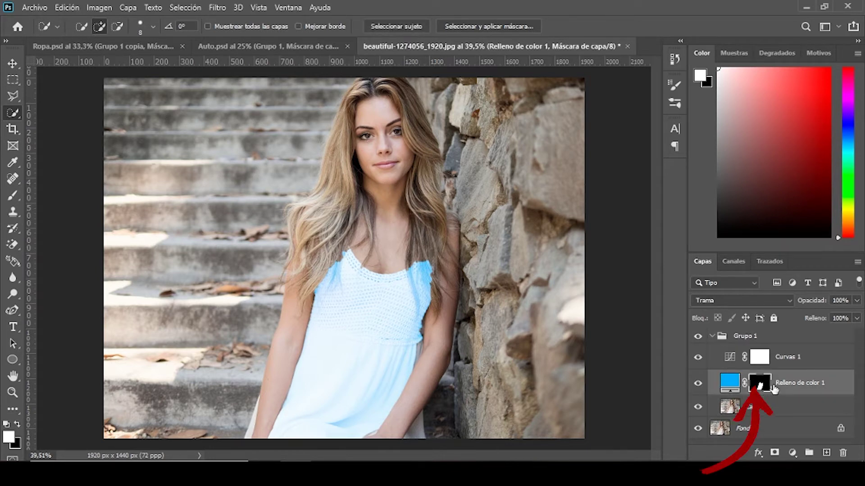
left_click_drag(757, 384, 757, 337)
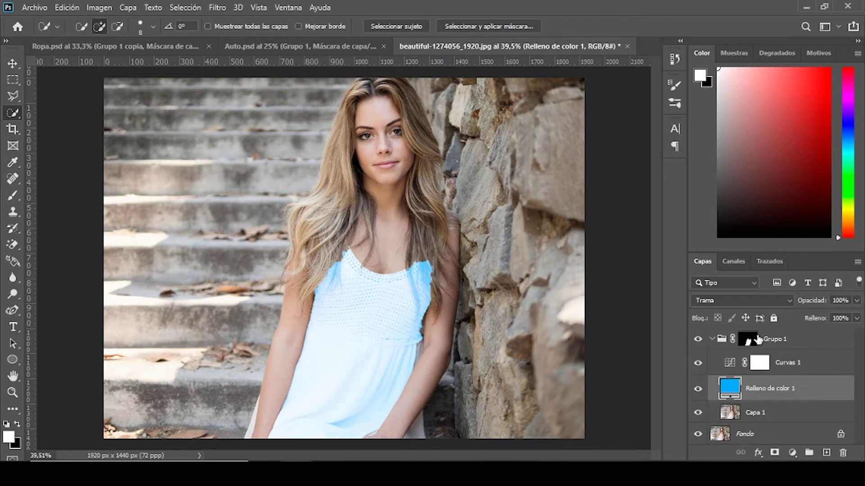
- Shape the Curvas 1 RGB curve with several points, lowering the shadows and highlights to bring out the dress's shading
left_click(759, 363)
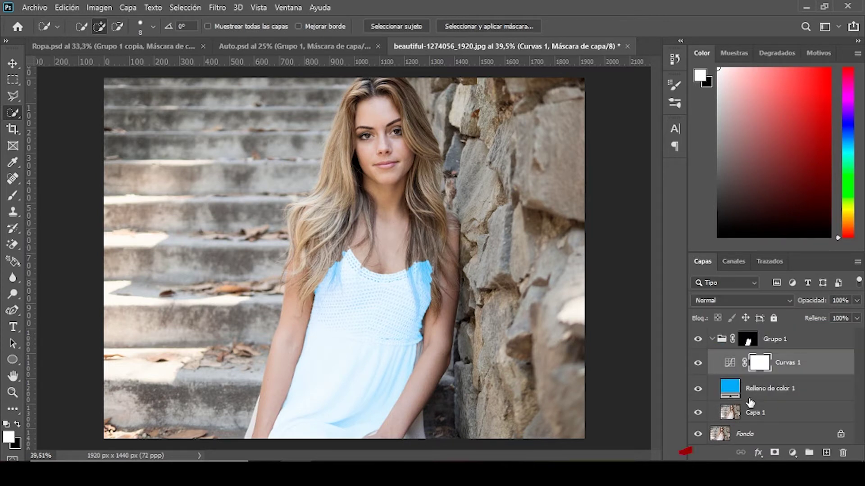
double_click(731, 363)
left_click(496, 141)
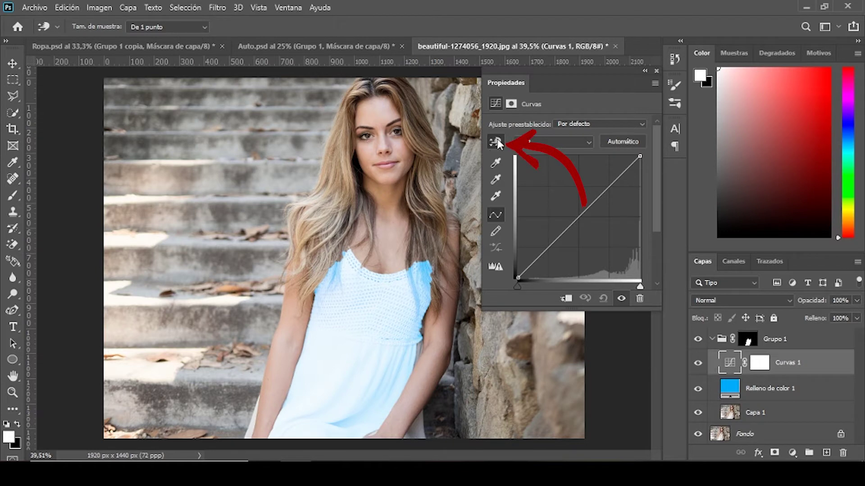
left_click(342, 421)
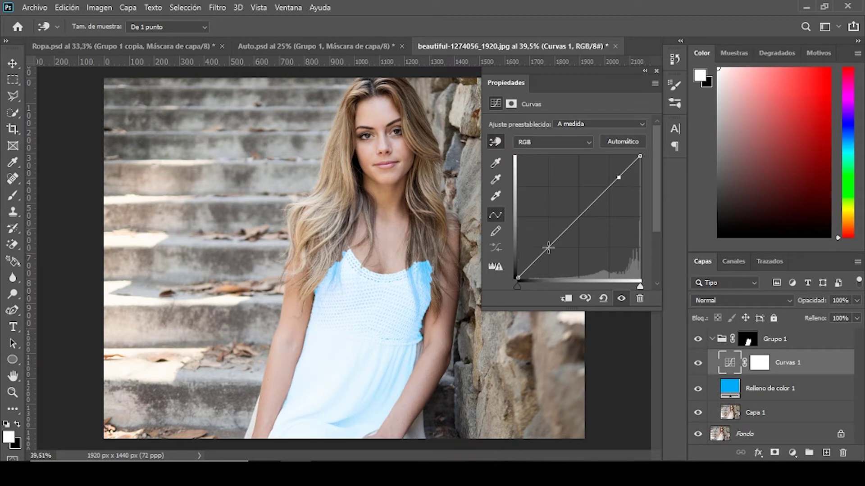
left_click_drag(549, 247, 555, 257)
left_click_drag(583, 218, 585, 215)
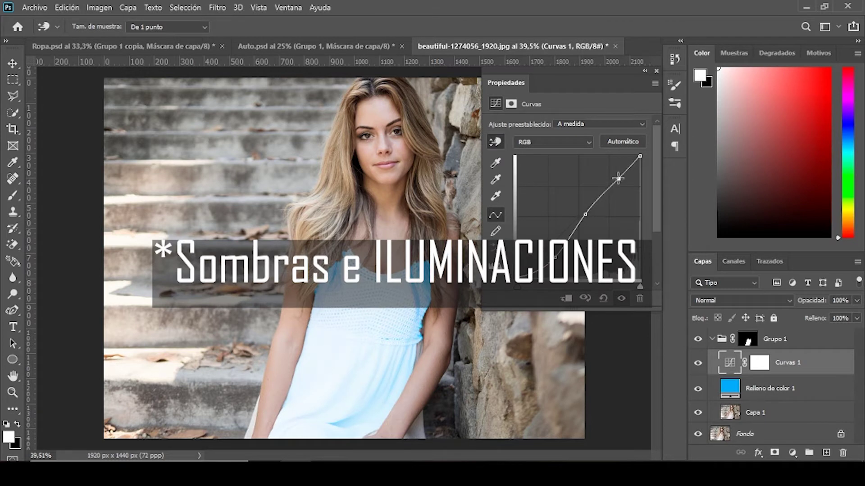
mouse_move(619, 178)
left_mouse_down()
mouse_move(627, 188)
mouse_move(635, 173)
left_mouse_up()
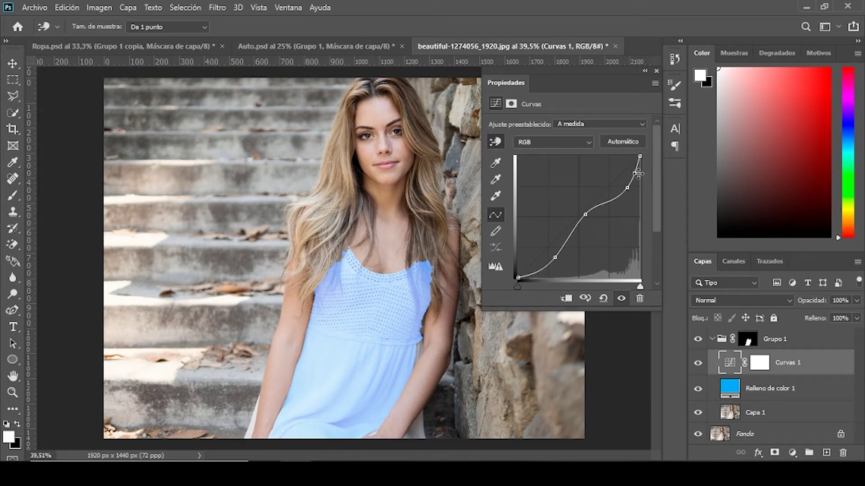
- Delete the extra highlight point from the Curvas 1 curve, close its properties and switch to the Brush tool
key("Delete")
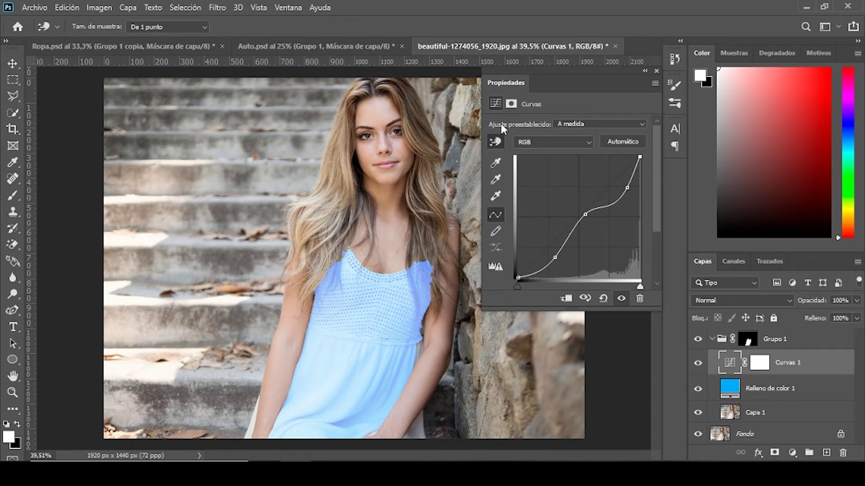
left_click(656, 71)
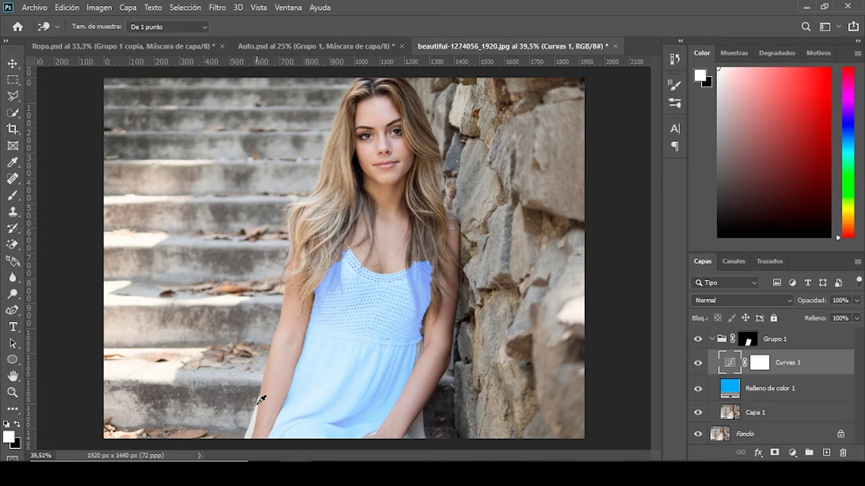
left_click(7, 195)
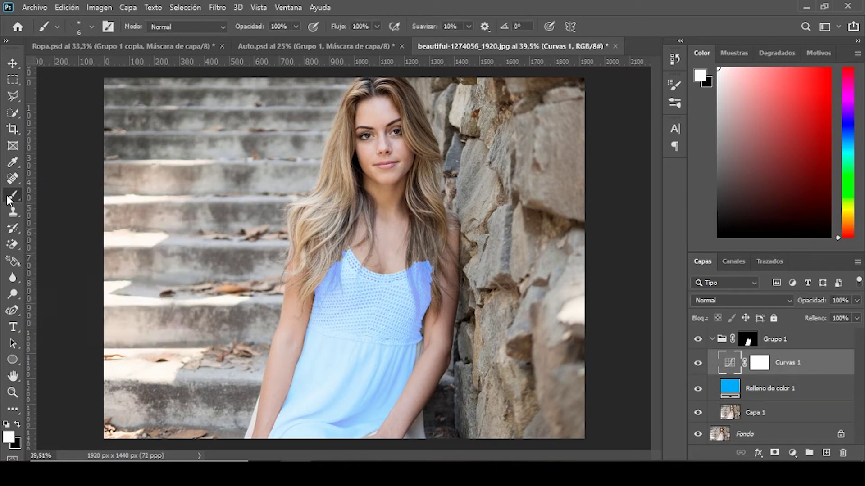
- Set the brush's foreground colour to a saturated red
left_click(9, 437)
left_click_drag(530, 136, 586, 105)
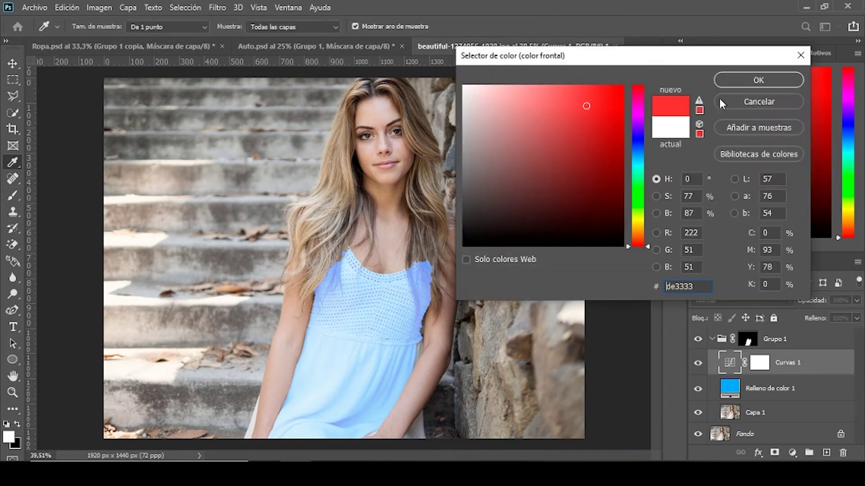
type("ff0000")
left_click(758, 80)
key("b")
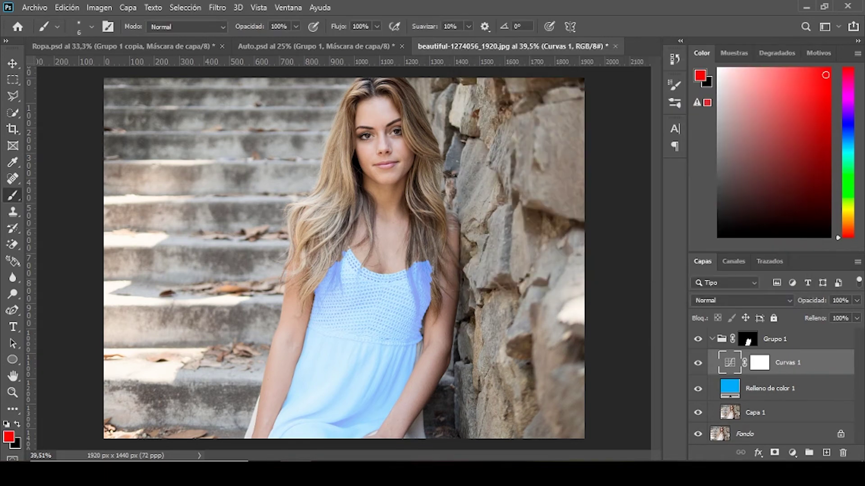
- Reset the colours to black and white, make white the foreground and target the Grupo 1 layer mask
left_click(6, 425)
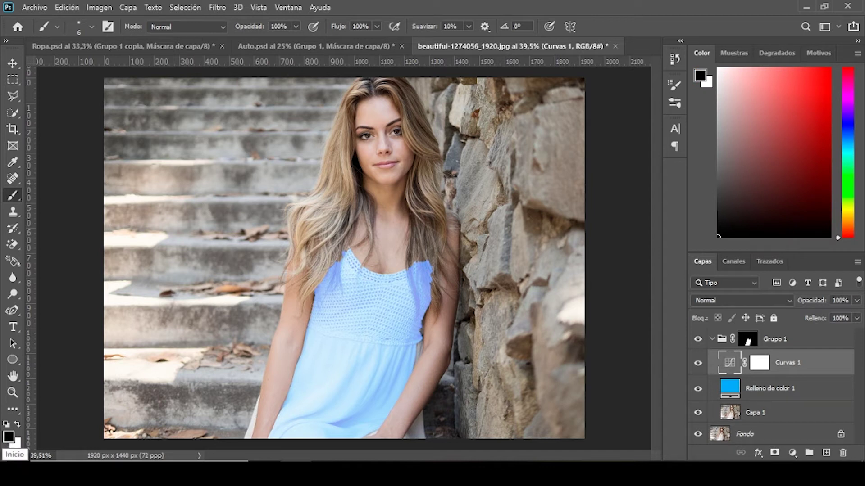
left_click(18, 425)
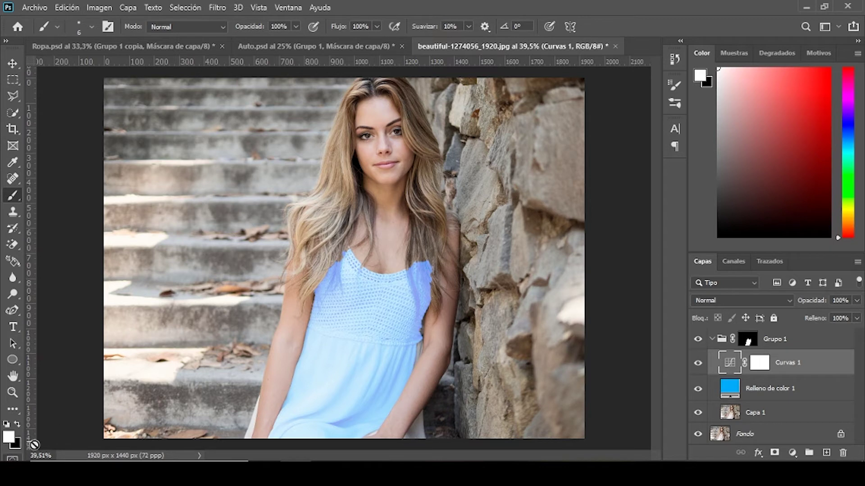
left_click(749, 342)
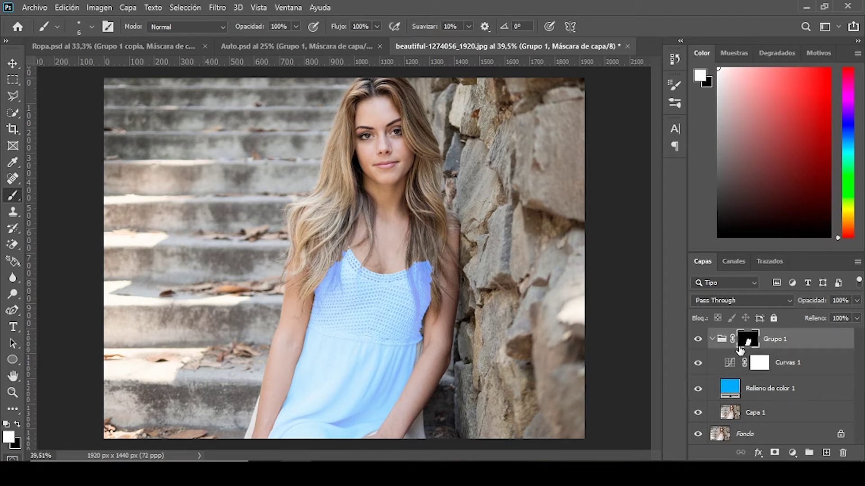
- Paint white on the Grupo 1 mask with a soft 14 px brush over the uncoloured dress strip outside the left-hand arm
scroll(373, 301, "up", 4)
scroll(347, 374, "down", 6)
scroll(252, 417, "up", 3)
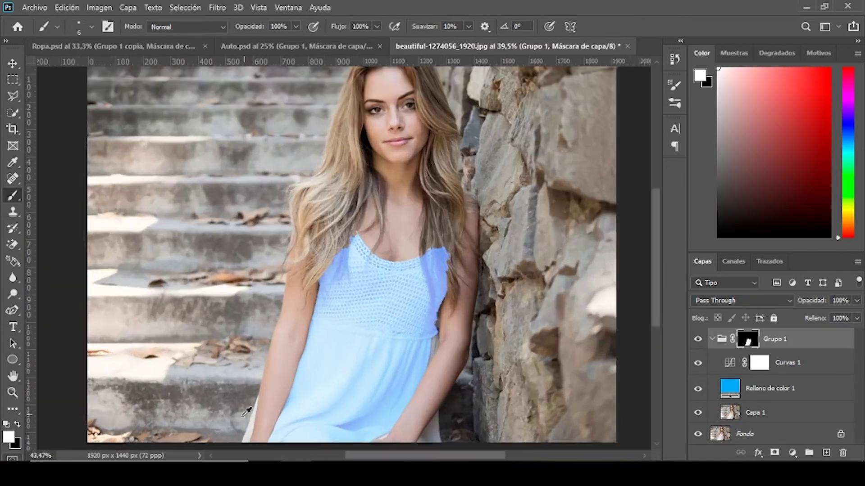
scroll(247, 410, "up", 5)
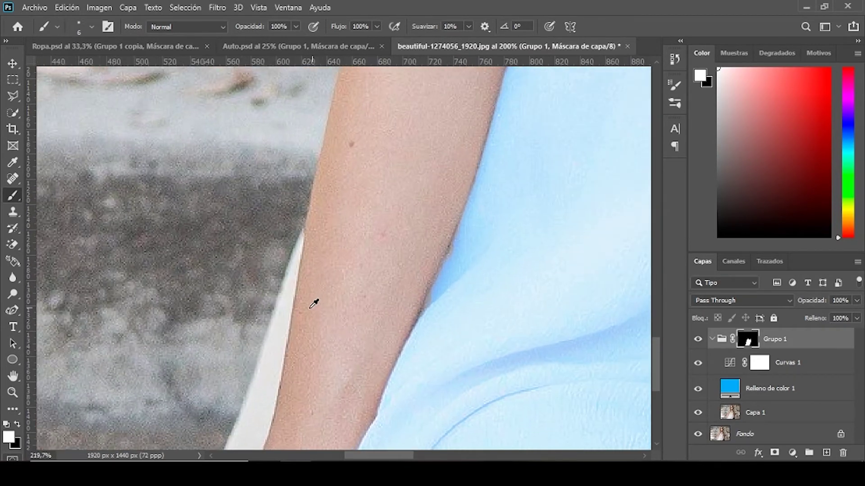
scroll(305, 333, "down", 2)
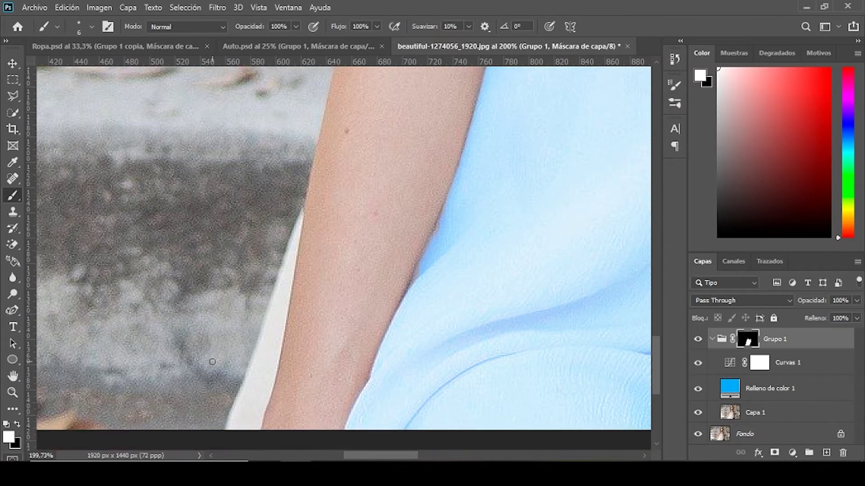
scroll(212, 362, "down", 1)
right_click(308, 252, "alt")
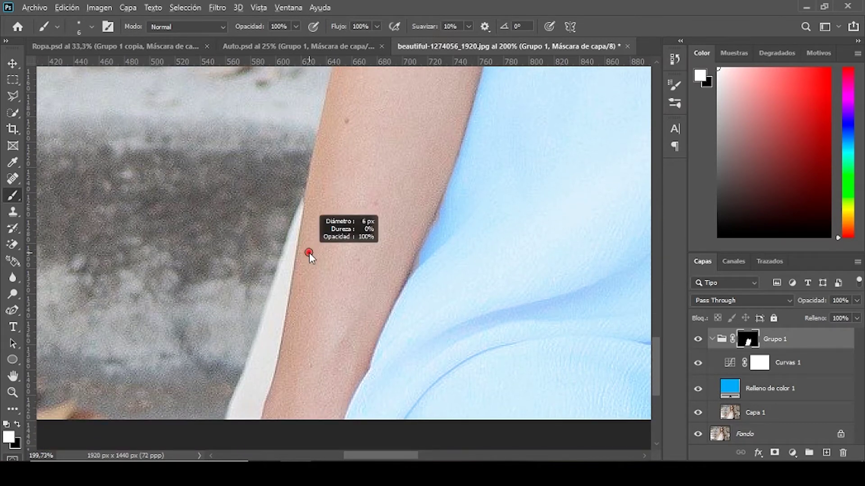
mouse_move(313, 253)
left_mouse_down()
mouse_move(343, 257)
mouse_move(307, 252)
left_mouse_up()
mouse_move(300, 208)
left_mouse_down()
mouse_move(255, 367)
mouse_move(246, 385)
mouse_move(254, 347)
mouse_move(209, 406)
mouse_move(240, 398)
mouse_move(241, 384)
mouse_move(236, 403)
mouse_move(249, 425)
mouse_move(276, 374)
mouse_move(303, 213)
mouse_move(243, 390)
mouse_move(277, 348)
mouse_move(264, 341)
mouse_move(243, 402)
left_mouse_up()
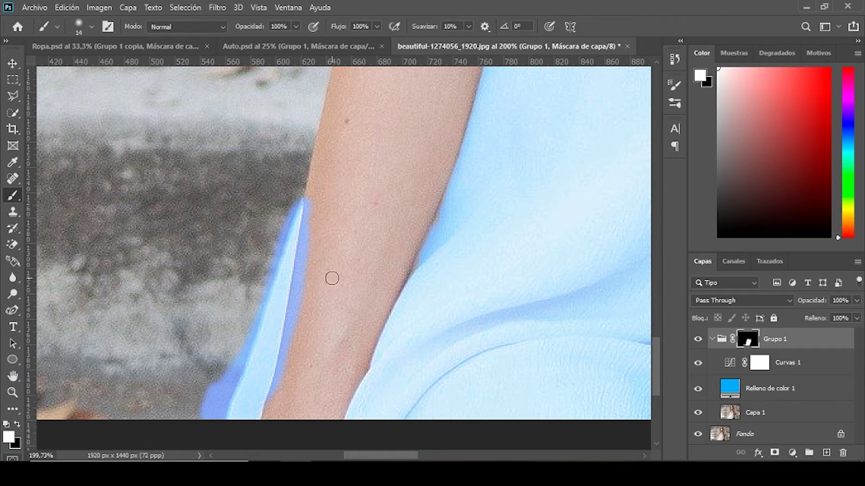
- Paint black on the mask with a 13 px brush to clear the blue spill on the arm and background around that strip
right_click(330, 281)
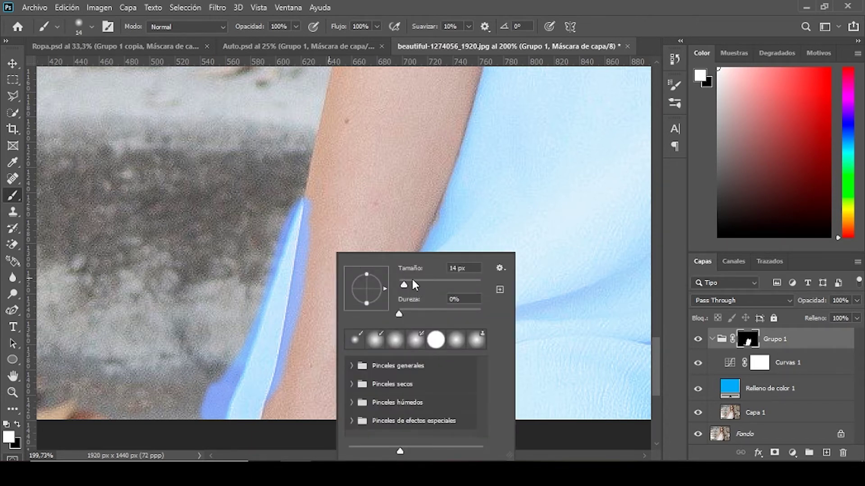
left_click(298, 292)
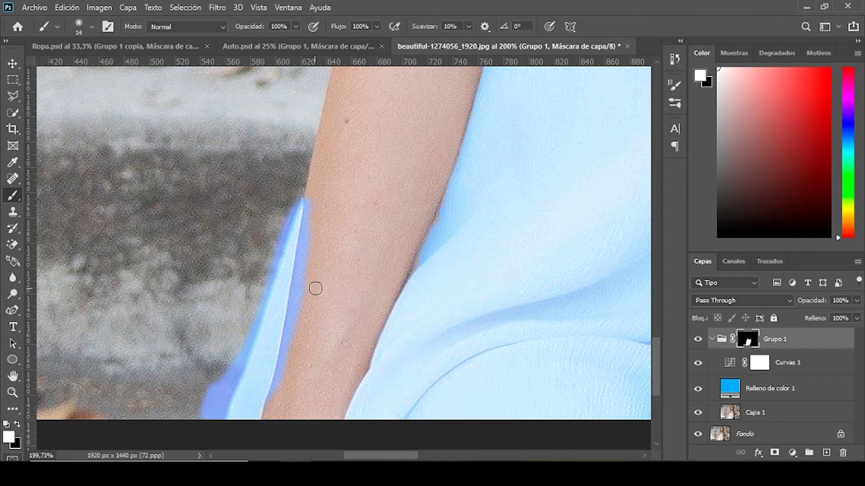
right_click(321, 285, "alt")
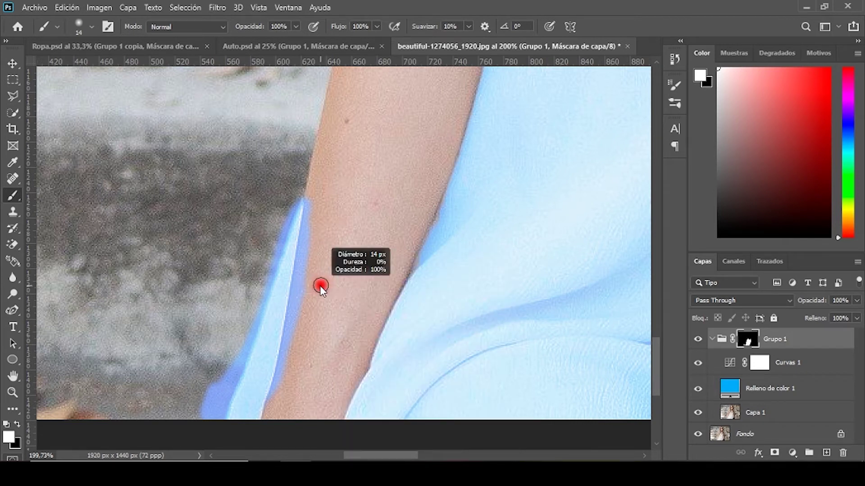
left_click_drag(320, 287, 322, 288)
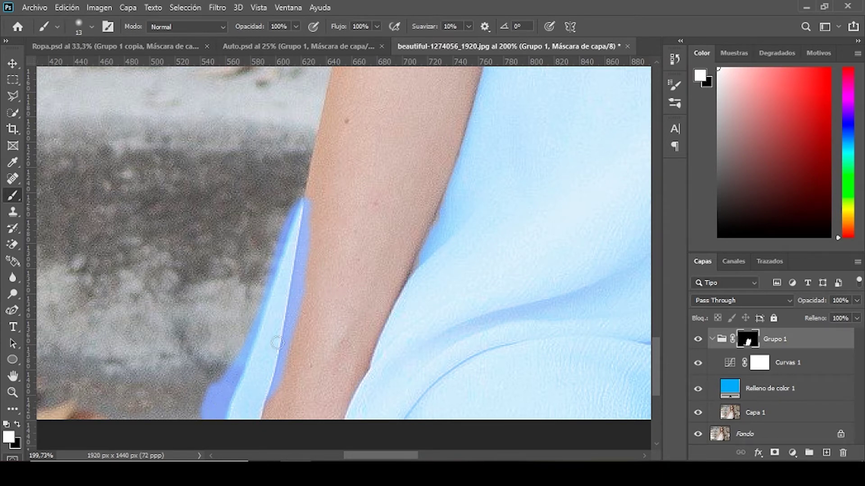
left_click(15, 423)
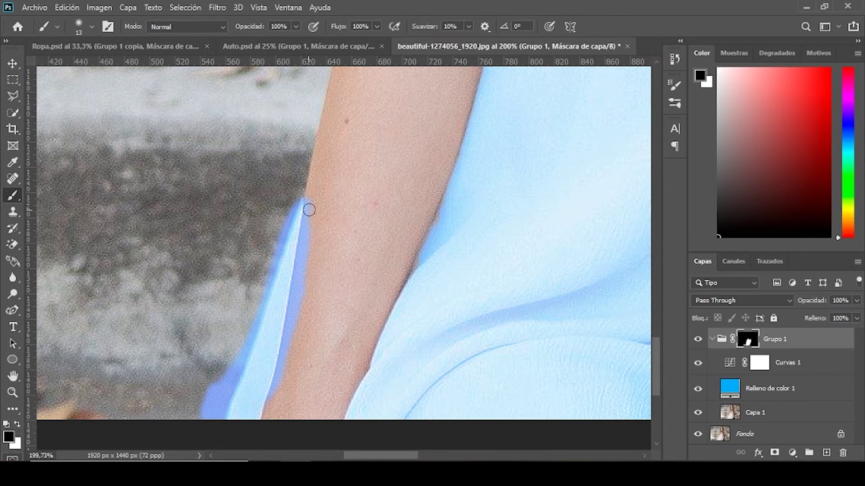
mouse_move(305, 231)
left_mouse_down()
mouse_move(281, 372)
mouse_move(263, 417)
left_mouse_up()
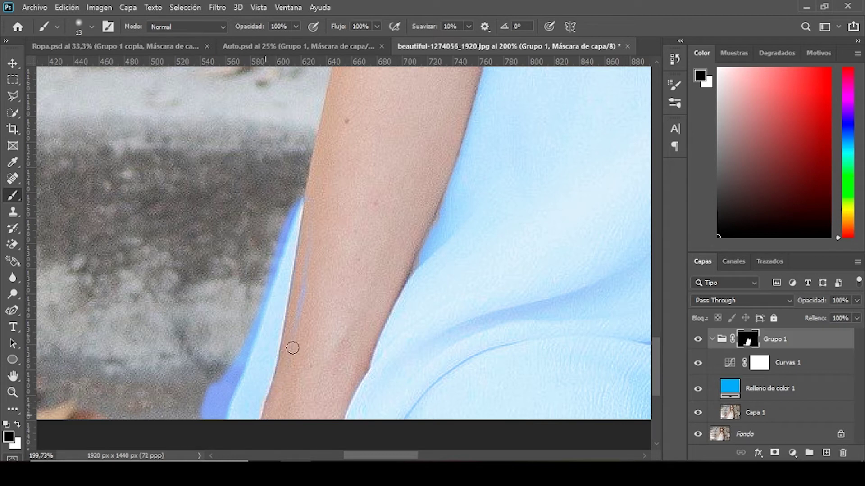
left_click_drag(301, 200, 266, 292)
mouse_move(250, 338)
left_mouse_down()
mouse_move(213, 414)
mouse_move(214, 387)
mouse_move(203, 409)
mouse_move(239, 356)
mouse_move(216, 415)
left_mouse_up()
- Touch up the mask along the strip's edge against the arm using white and a 7 px brush
scroll(287, 269, "up", 4)
left_click(18, 424)
left_click_drag(296, 187, 290, 179, "alt")
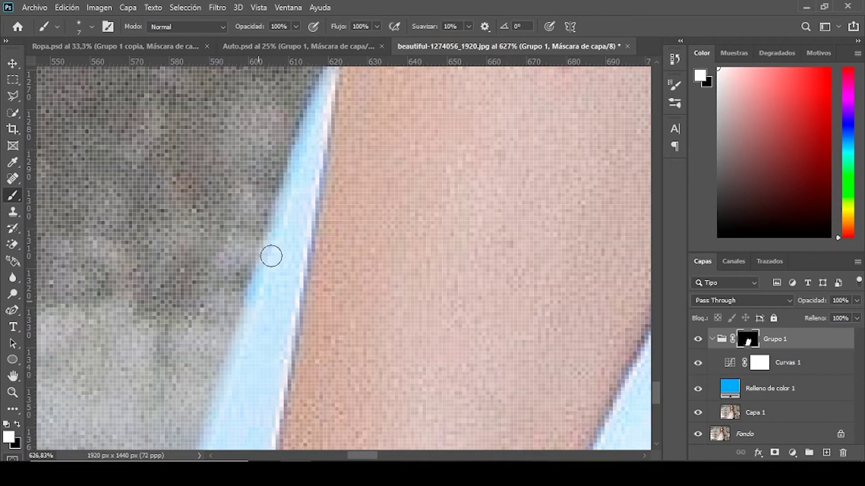
scroll(272, 326, "down", 2)
scroll(274, 320, "down", 1)
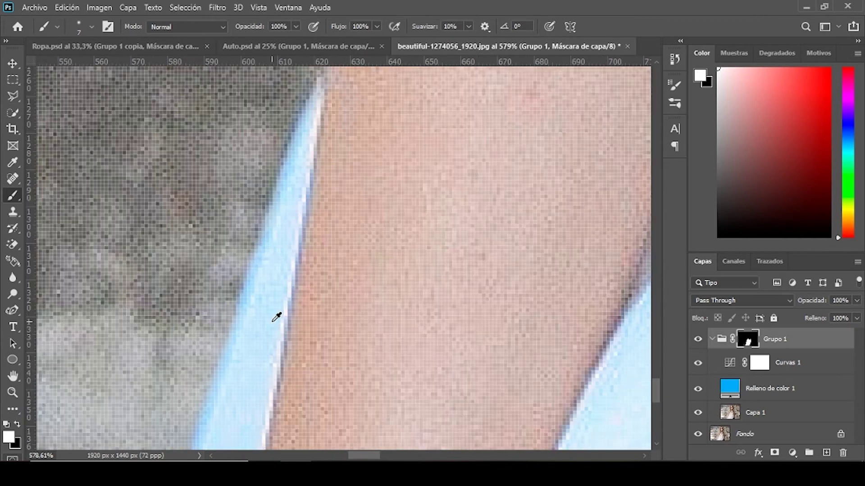
scroll(285, 303, "up", 4)
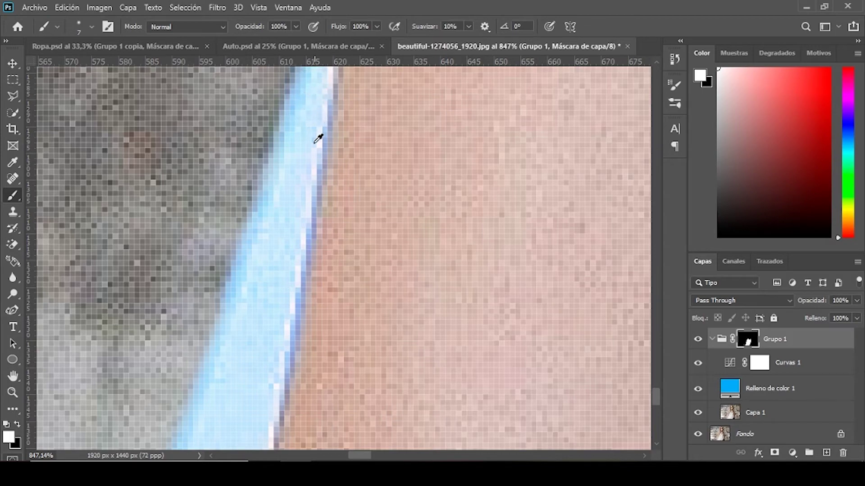
scroll(318, 136, "down", 6)
scroll(251, 413, "up", 5)
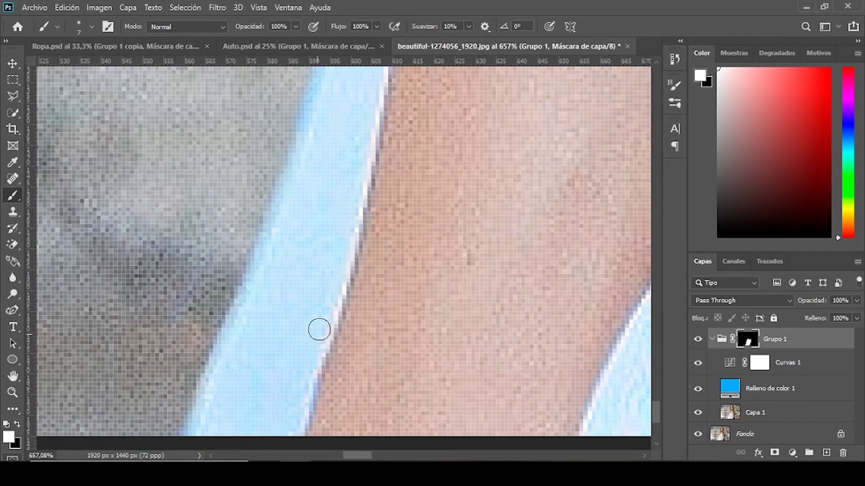
scroll(319, 330, "down", 4)
scroll(338, 260, "up", 4)
scroll(450, 209, "down", 3)
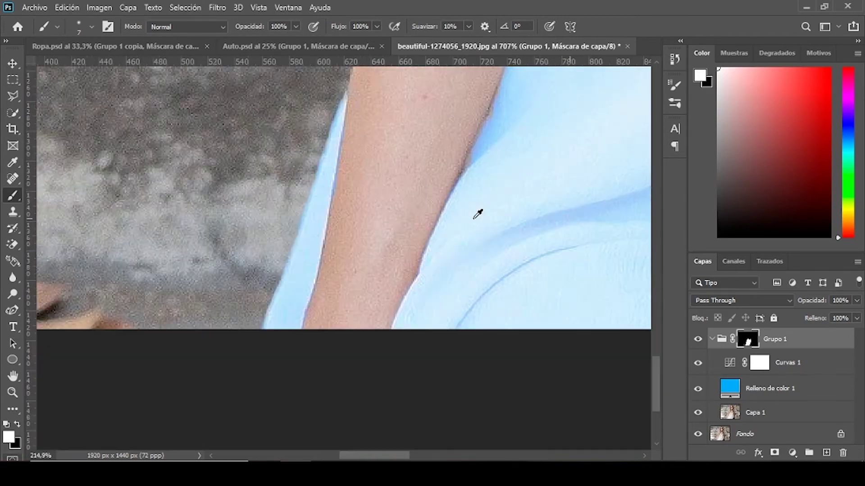
- Paint white on the mask over the uncoloured fabric by the hand and the dress corner behind the right-hand arm
scroll(442, 218, "up", 2)
scroll(337, 346, "down", 6)
scroll(274, 413, "up", 6)
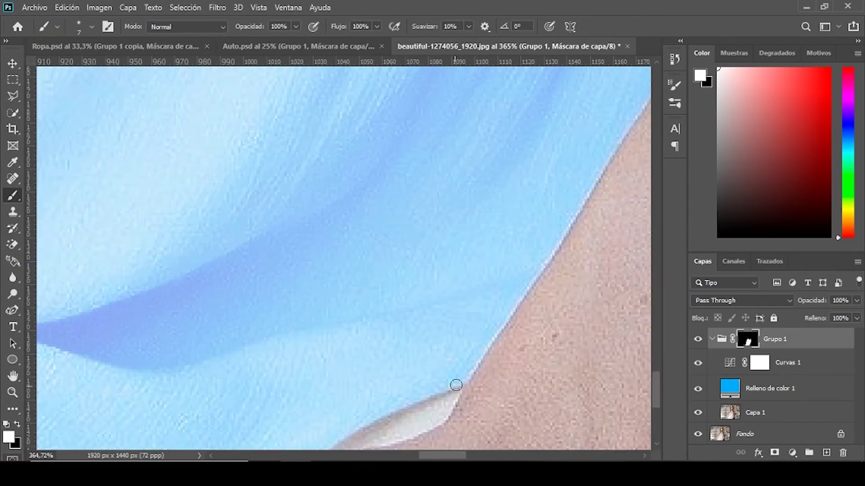
scroll(444, 409, "down", 3)
scroll(399, 369, "up", 1)
left_click_drag(519, 286, 541, 438)
right_click(463, 421, "alt")
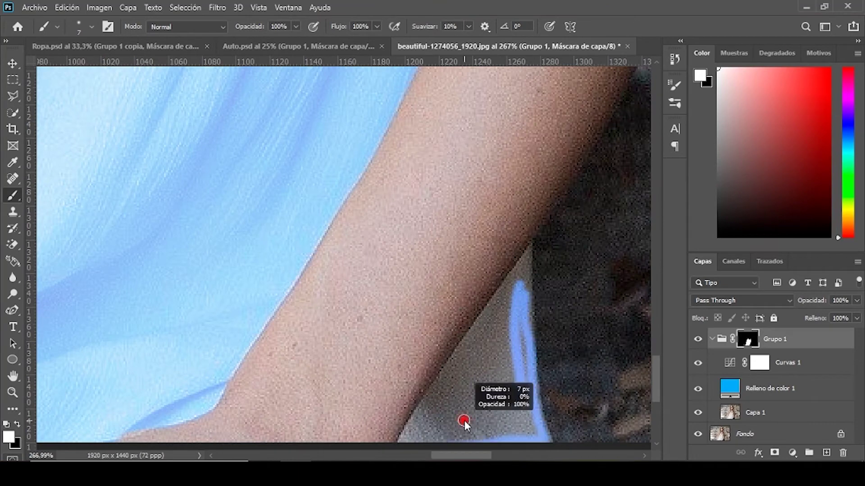
mouse_move(500, 296)
left_mouse_down()
mouse_move(525, 412)
mouse_move(484, 363)
mouse_move(544, 435)
left_mouse_up()
right_click(520, 285, "alt")
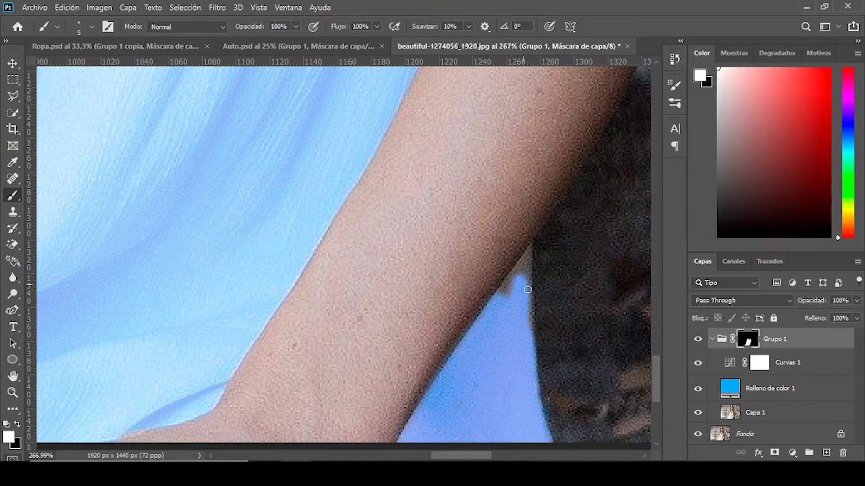
mouse_move(527, 287)
left_mouse_down()
mouse_move(508, 294)
mouse_move(524, 286)
mouse_move(506, 268)
mouse_move(535, 286)
mouse_move(539, 316)
left_mouse_up()
- Paint white on the mask over the uncoloured sliver of skirt between the waist and the right-hand arm
key("x")
scroll(420, 320, "down", 6)
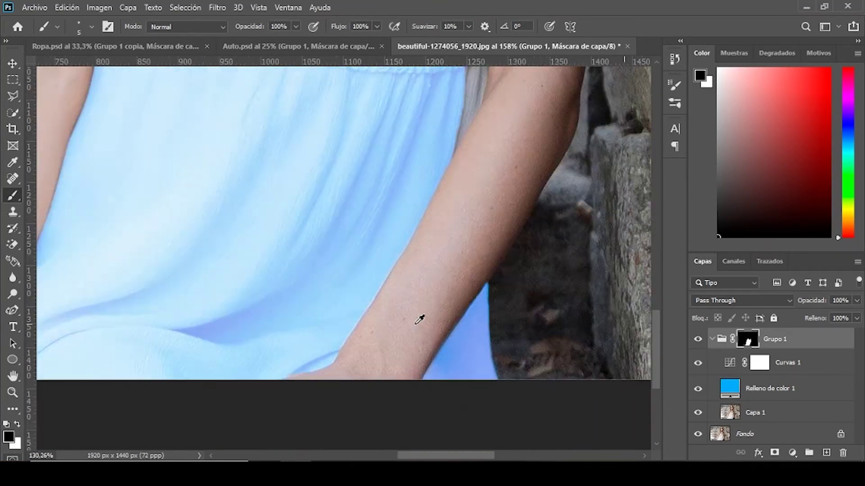
scroll(434, 212, "up", 6)
key("x")
right_click(331, 282, "alt")
mouse_move(447, 252)
left_mouse_down()
mouse_move(430, 245)
mouse_move(438, 289)
left_mouse_up()
mouse_move(446, 128)
left_mouse_down()
mouse_move(441, 196)
mouse_move(413, 298)
left_mouse_up()
- Paint black on the mask with a 5 px brush over the long hair lock crossing the bodice, refining its edge with white
scroll(439, 198, "up", 4)
key("x")
right_click(420, 251, "alt")
scroll(419, 251, "up", 2)
left_click_drag(406, 406, 426, 273)
mouse_move(419, 309)
left_mouse_down()
mouse_move(384, 194)
mouse_move(371, 72)
mouse_move(373, 145)
mouse_move(395, 207)
left_mouse_up()
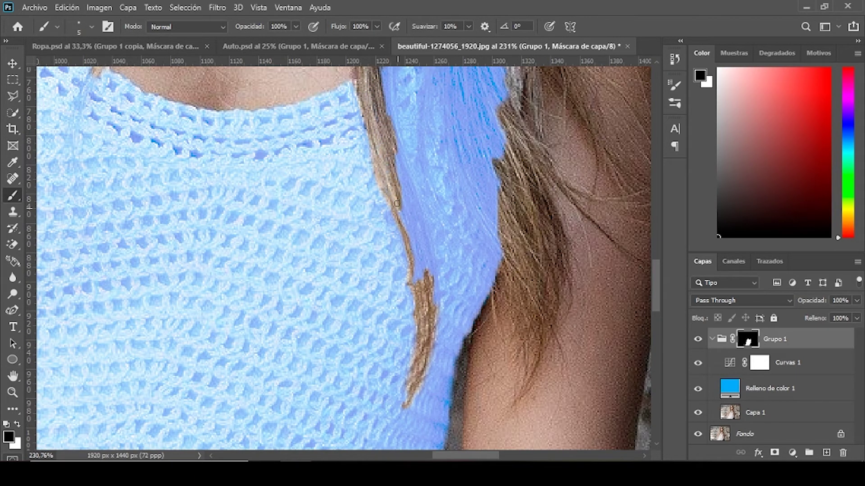
mouse_move(390, 143)
left_mouse_down()
mouse_move(415, 217)
mouse_move(422, 265)
mouse_move(415, 276)
left_mouse_up()
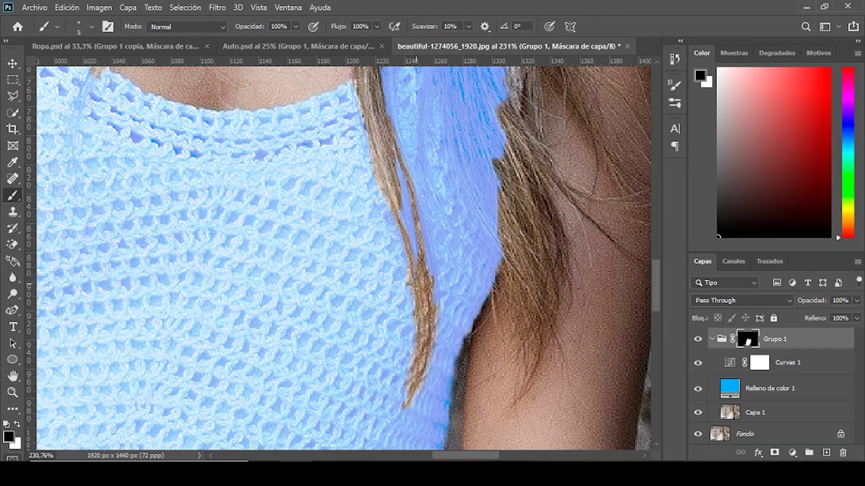
left_click_drag(410, 247, 407, 190)
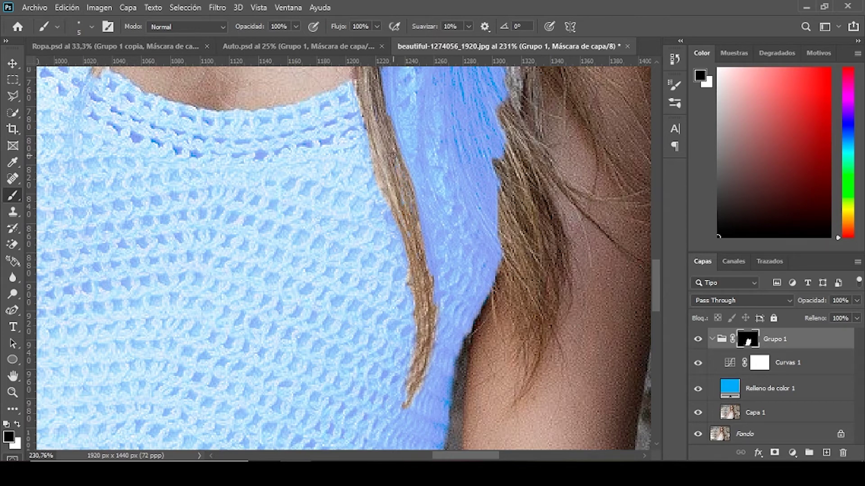
mouse_move(422, 224)
left_mouse_down()
mouse_move(433, 289)
mouse_move(427, 311)
left_mouse_up()
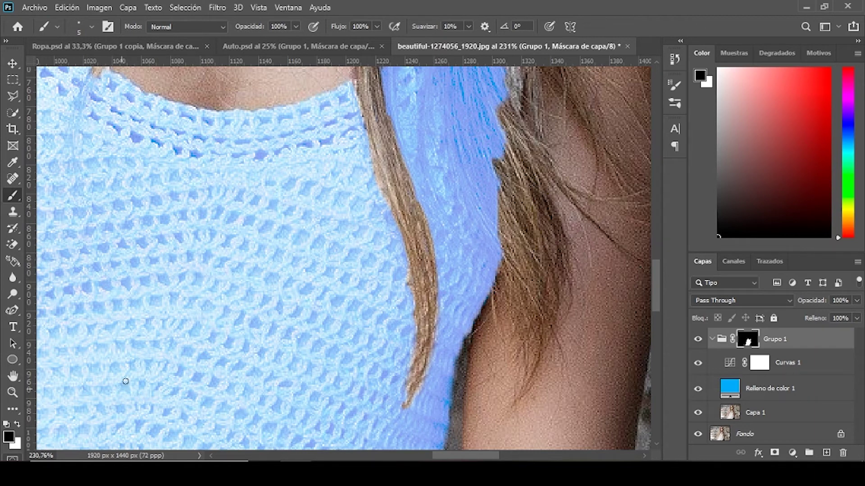
key("x")
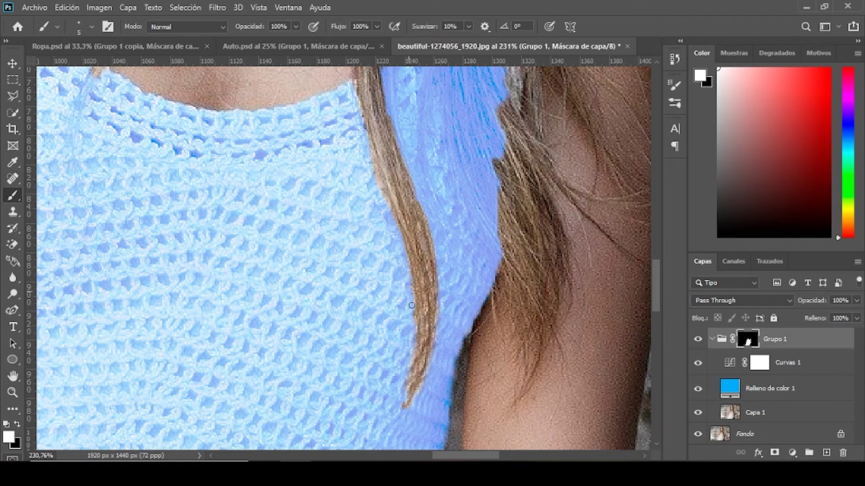
- Paint black on the group mask with 5 and 14 px brushes over the blue-tinted hair between the long lock and the right-hand arm
left_click(17, 424)
scroll(391, 180, "up", 3)
left_click_drag(390, 174, 400, 273)
left_click_drag(427, 160, 493, 412)
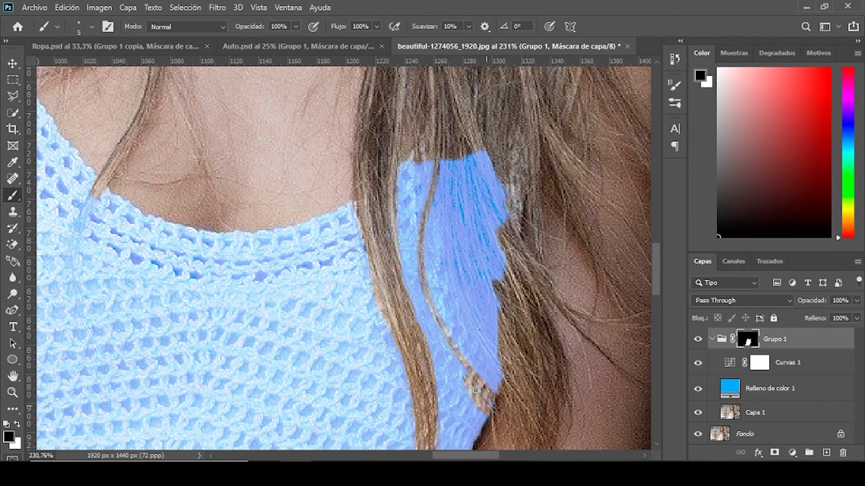
left_click_drag(466, 377, 421, 302)
left_click_drag(412, 162, 429, 254)
mouse_move(439, 163)
left_mouse_down()
mouse_move(490, 371)
mouse_move(489, 176)
mouse_move(448, 311)
left_mouse_up()
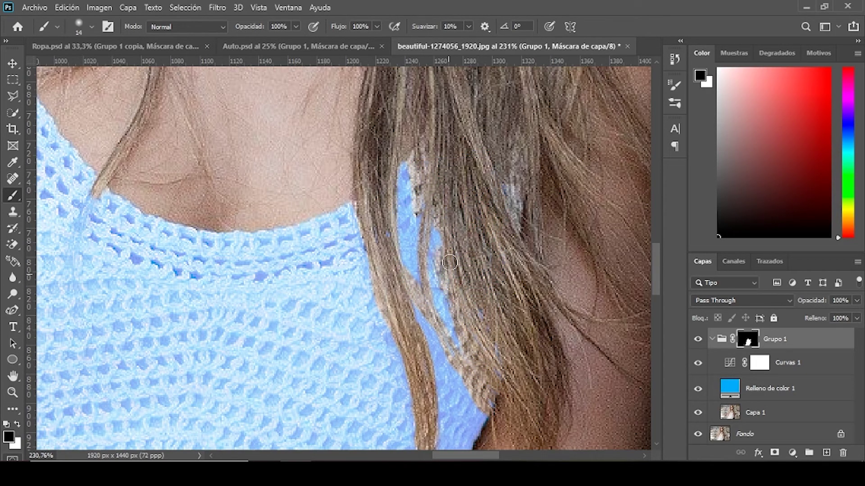
- Paint white on the mask with a 4 px brush over the dress strap fabric showing through the right-hand hair
left_click(17, 425)
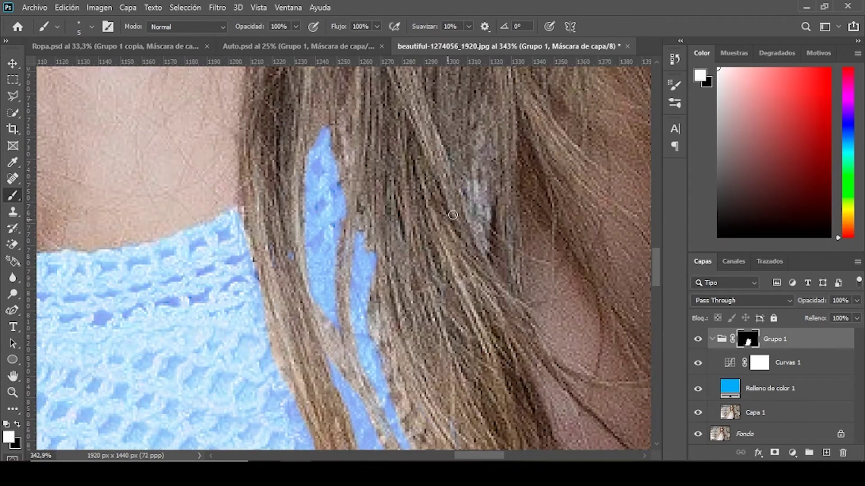
left_click_drag(473, 245, 480, 180)
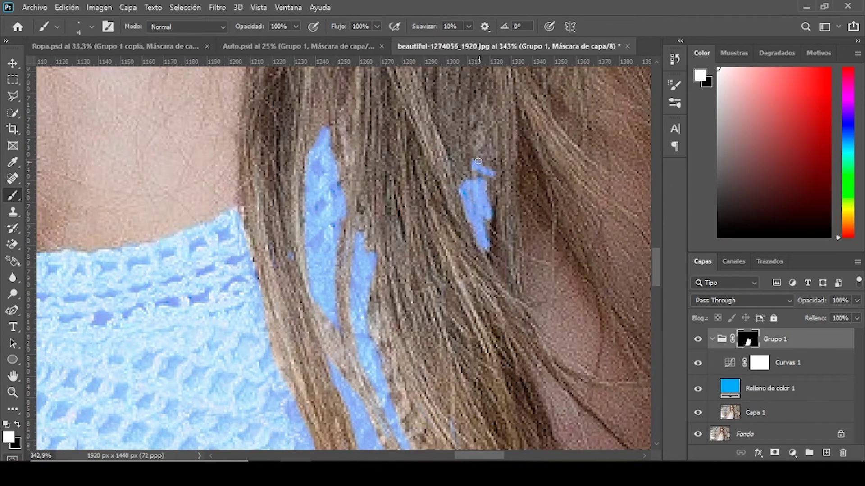
left_click_drag(488, 216, 477, 119)
- Set the brush to 10 px and paint black on the mask over the hair covering the bodice's left side
right_click(294, 341)
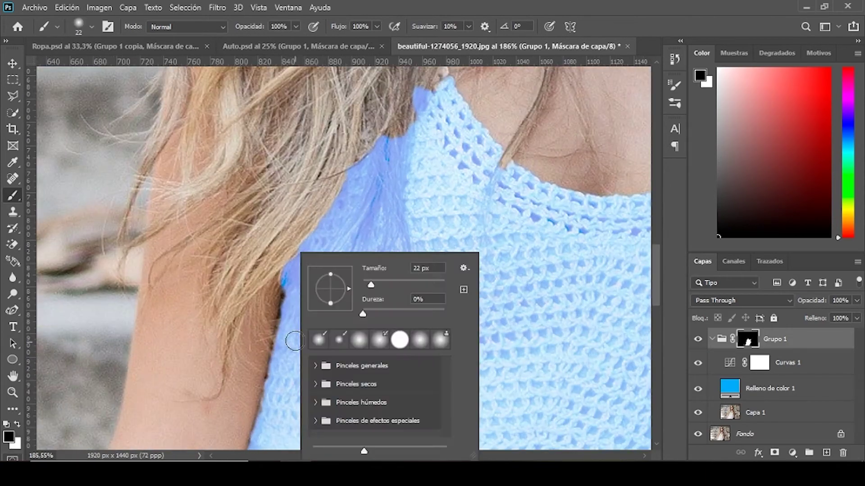
left_click_drag(371, 284, 366, 285)
left_click_drag(302, 382, 362, 235)
mouse_move(324, 307)
left_mouse_down()
mouse_move(280, 334)
mouse_move(309, 247)
left_mouse_up()
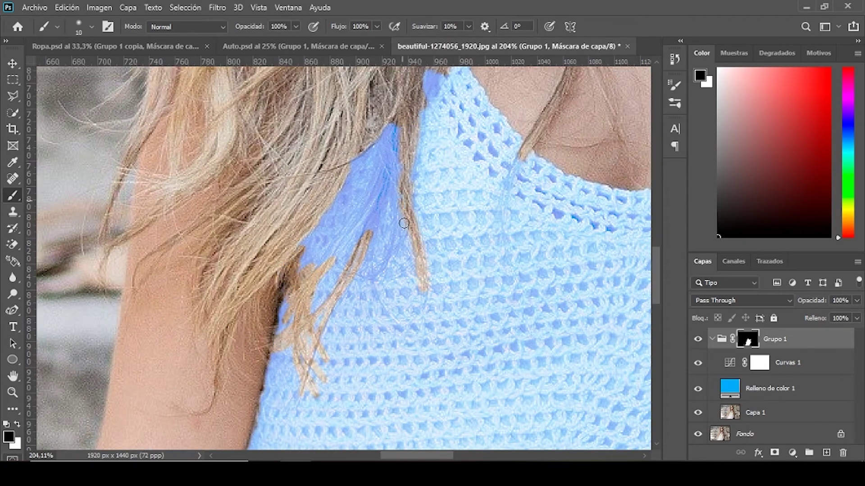
left_click_drag(396, 126, 306, 265)
left_click_drag(360, 158, 292, 308)
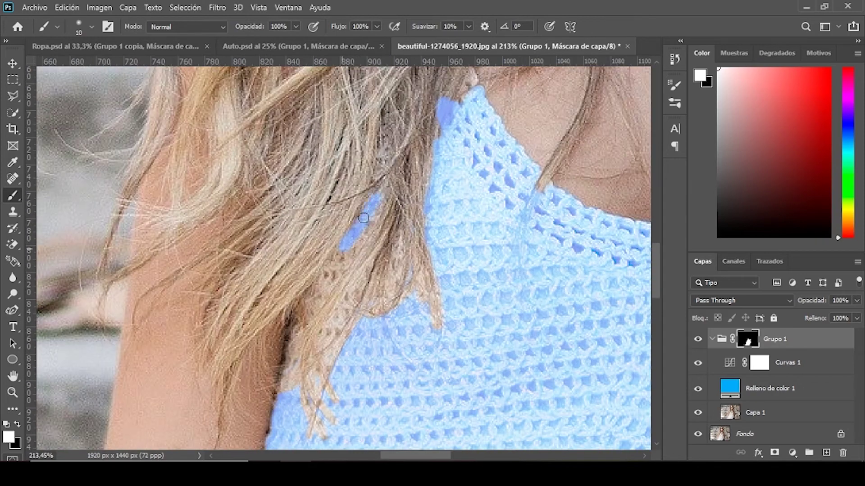
- Paint white on the mask over the fabric gaps between the left-hand hair strands, refining their edges with black
left_click_drag(383, 185, 301, 295)
left_click_drag(342, 252, 310, 286)
key("x")
left_click_drag(342, 225, 304, 292)
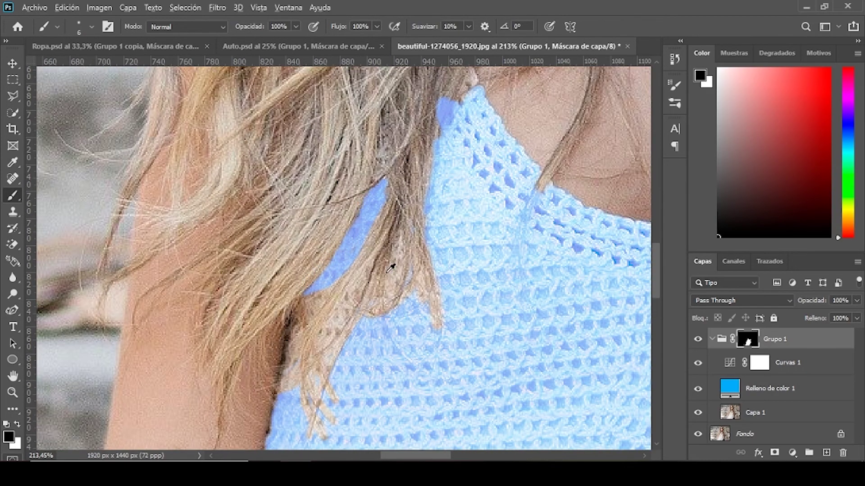
scroll(388, 273, "down", 2)
key("x")
left_click_drag(463, 264, 454, 287)
left_click(18, 425)
- Paint fine hair tips over the left of the bodice in black with a 3 px brush, touching up the fabric beside the arm in white
scroll(498, 402, "down", 6)
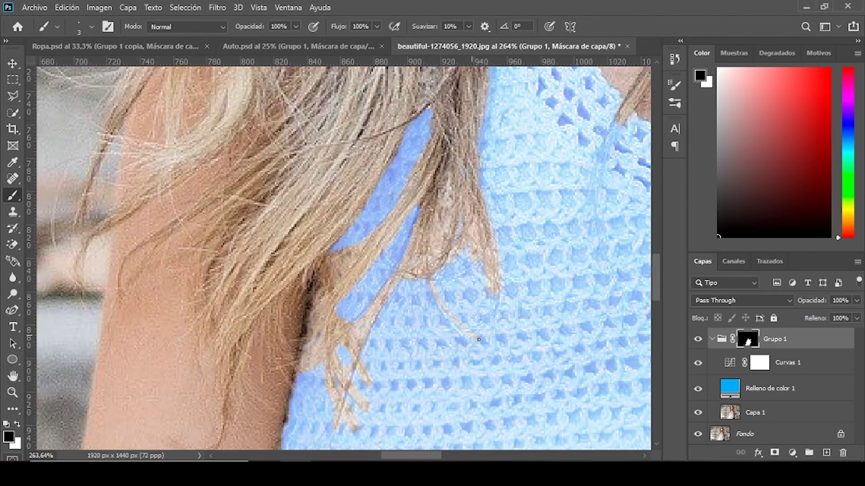
mouse_move(856, 300)
left_mouse_down()
mouse_move(824, 316)
mouse_move(858, 312)
left_mouse_up()
left_click(856, 300)
scroll(405, 288, "down", 9)
scroll(314, 301, "up", 10)
key("x")
mouse_move(333, 276)
left_mouse_down()
mouse_move(322, 321)
mouse_move(299, 308)
left_mouse_up()
key("x")
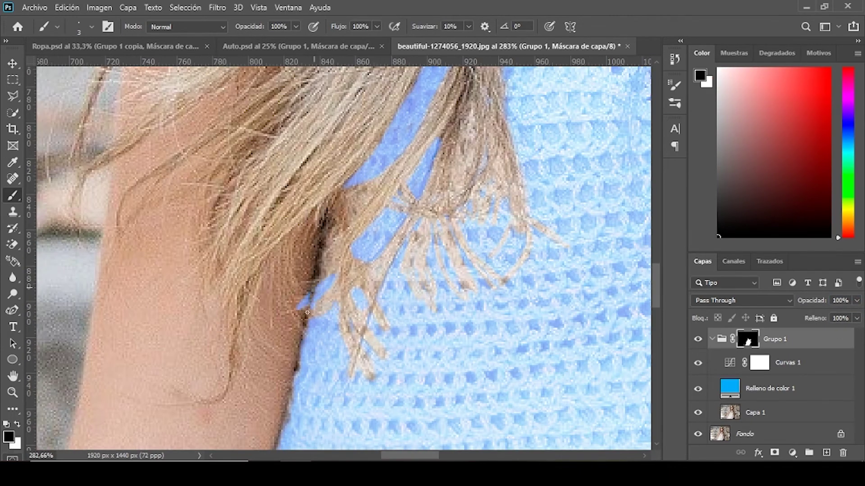
- Paint black on the mask with the 3 px brush along the thin hair strand crossing the neckline onto the bodice
scroll(306, 312, "down", 10)
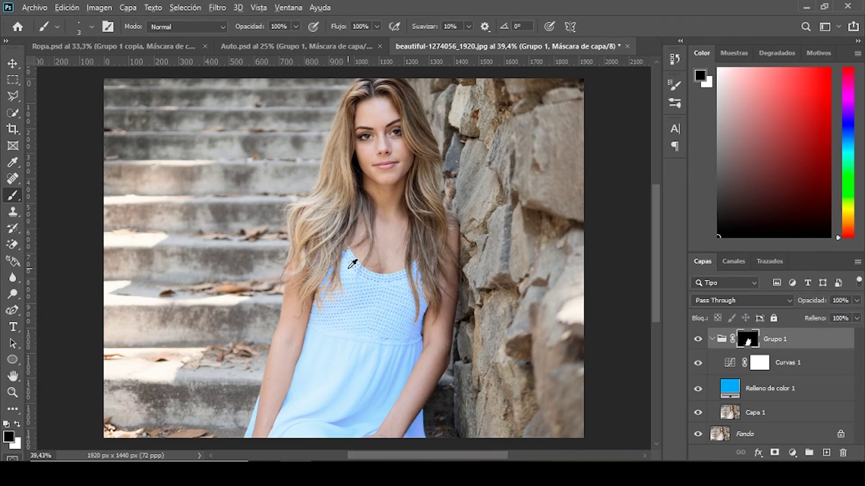
scroll(353, 263, "up", 6)
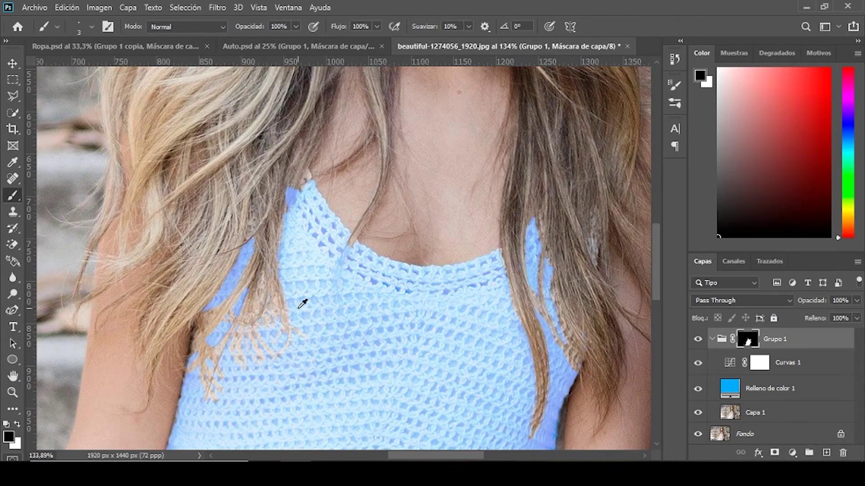
scroll(302, 305, "up", 2)
key("x")
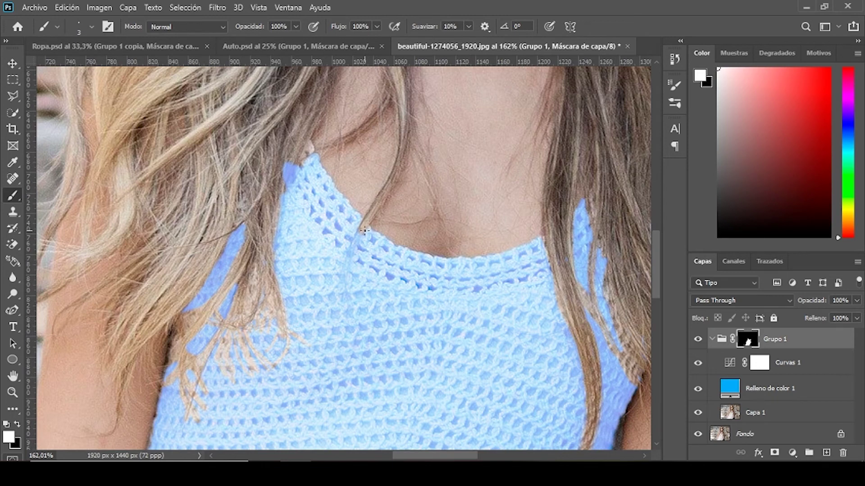
scroll(356, 242, "up", 3)
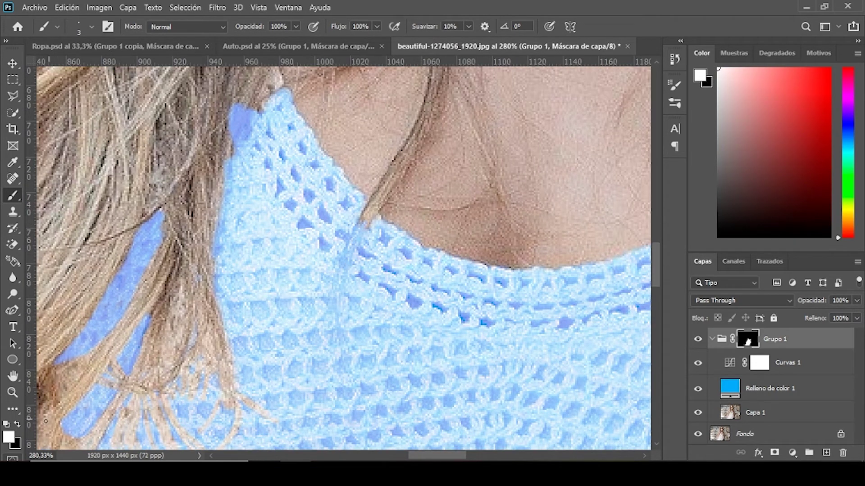
left_click(17, 425)
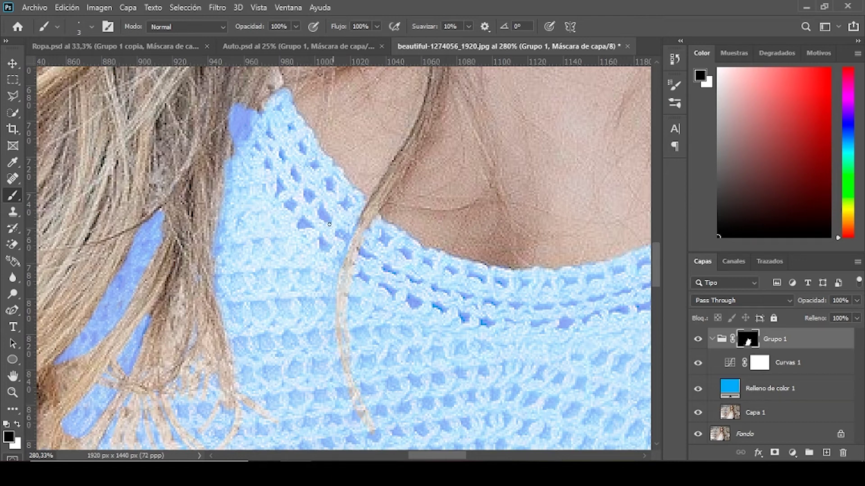
- Mask out the blue spill on the hair beside the left strap with black and paint the strap's tip white
mouse_move(258, 110)
left_mouse_down()
mouse_move(244, 139)
mouse_move(248, 104)
mouse_move(234, 120)
left_mouse_up()
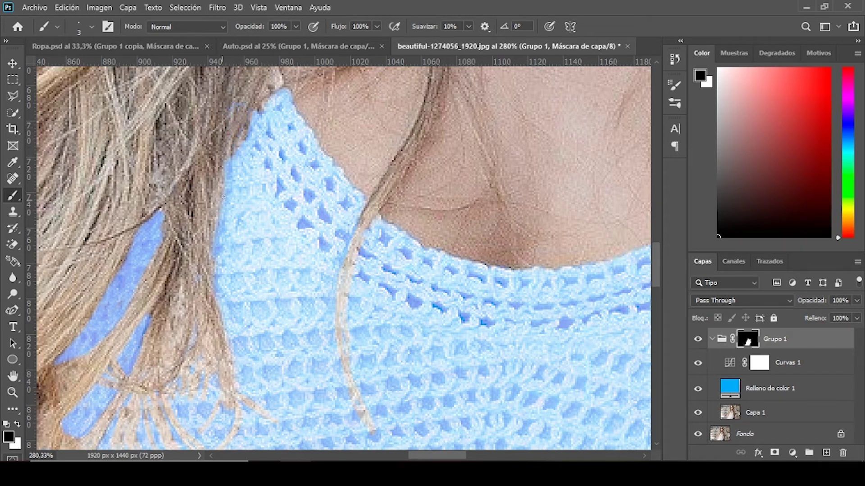
scroll(234, 121, "up", 3)
left_click(17, 424)
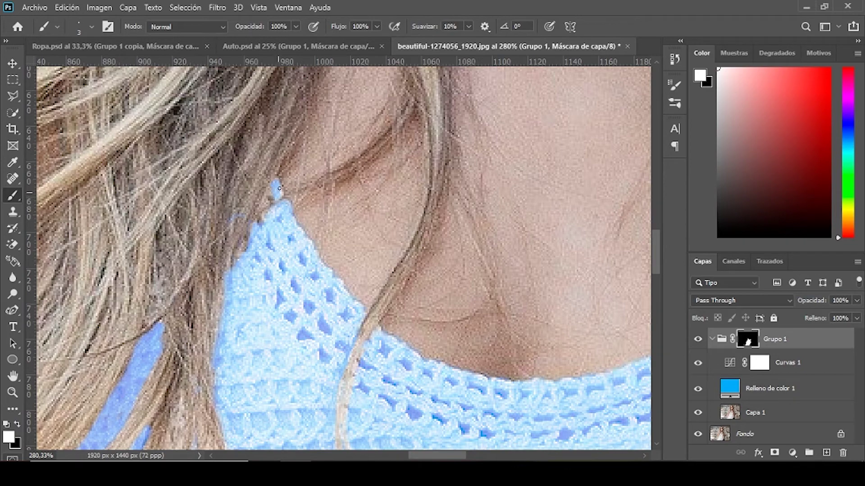
- Inspect the recoloured dress around the hair and neckline, and review the layers contained in Grupo 1
scroll(311, 310, "down", 10)
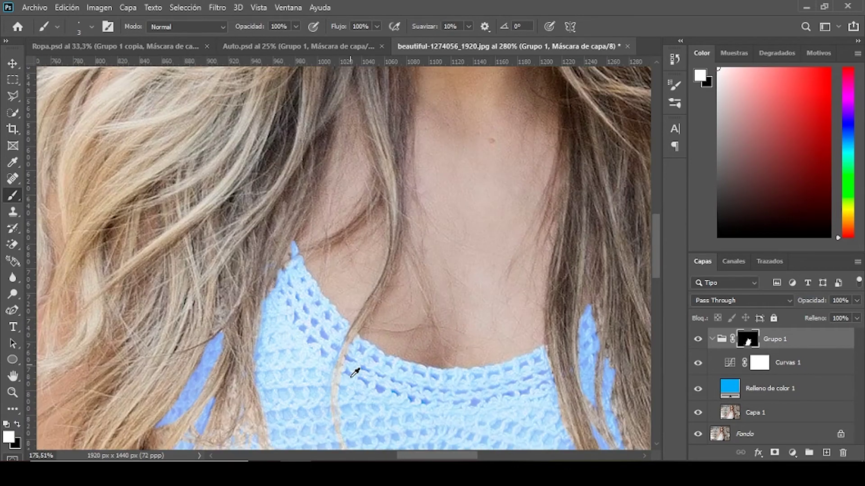
scroll(414, 425, "up", 1)
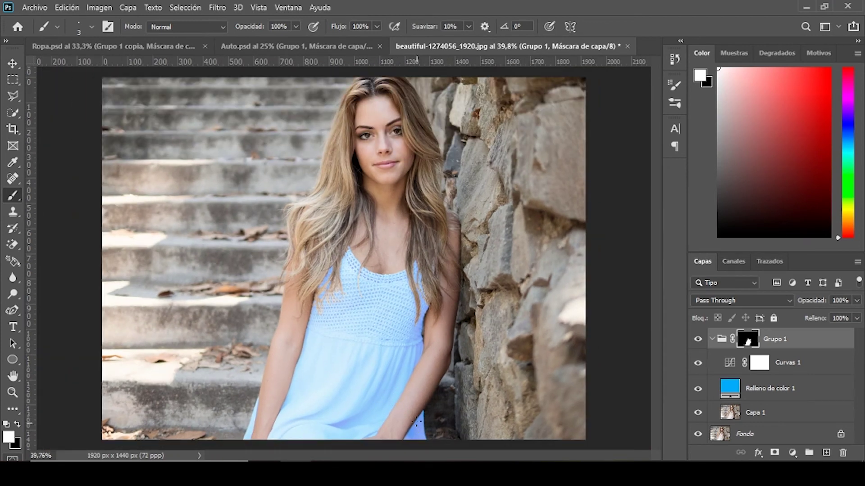
scroll(426, 316, "up", 4)
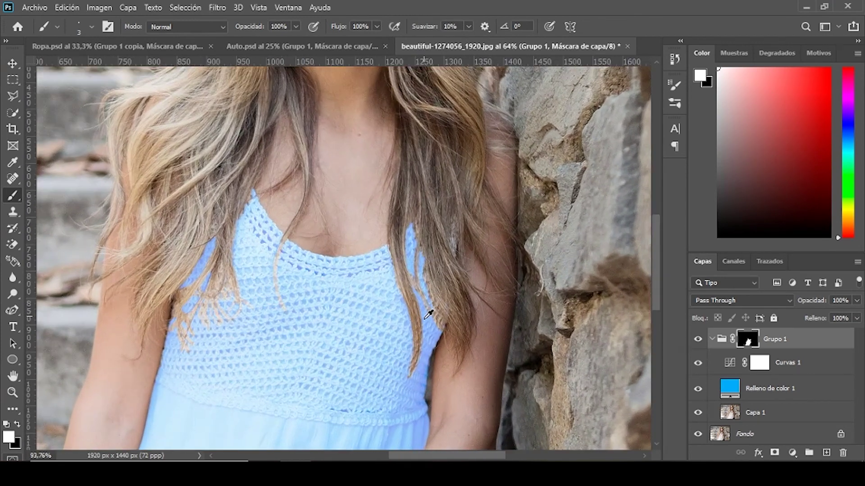
scroll(428, 296, "down", 4)
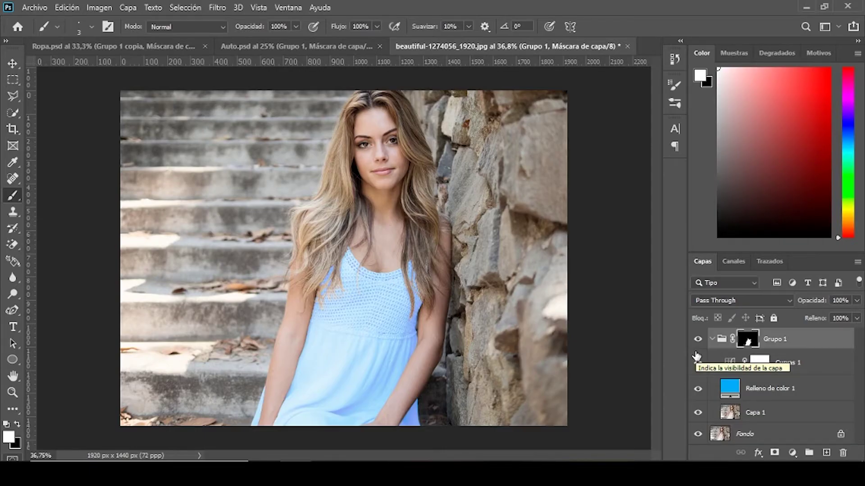
left_click(697, 360)
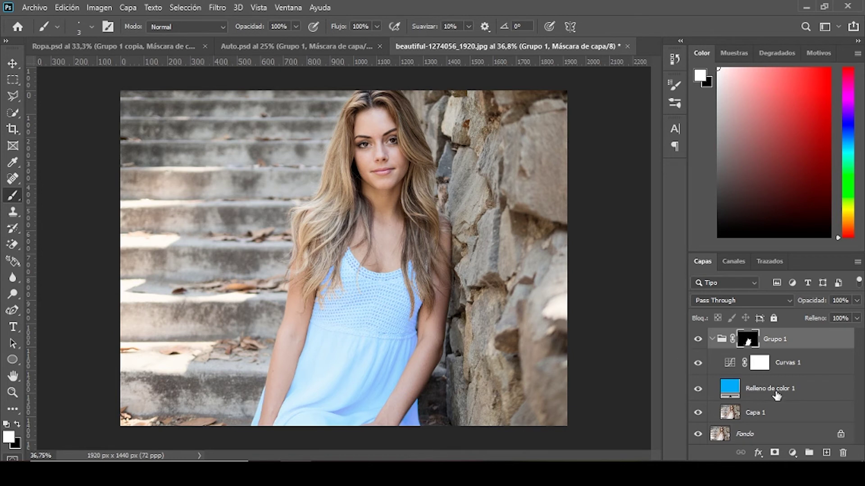
left_click(712, 339)
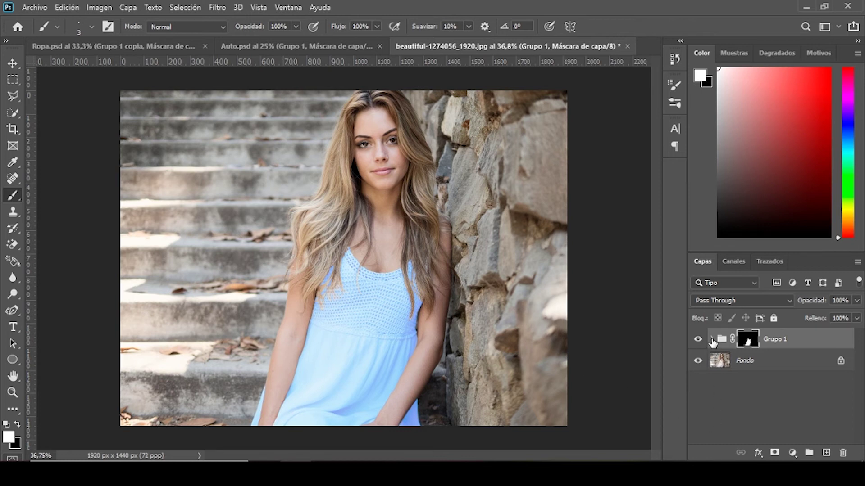
left_click(712, 339)
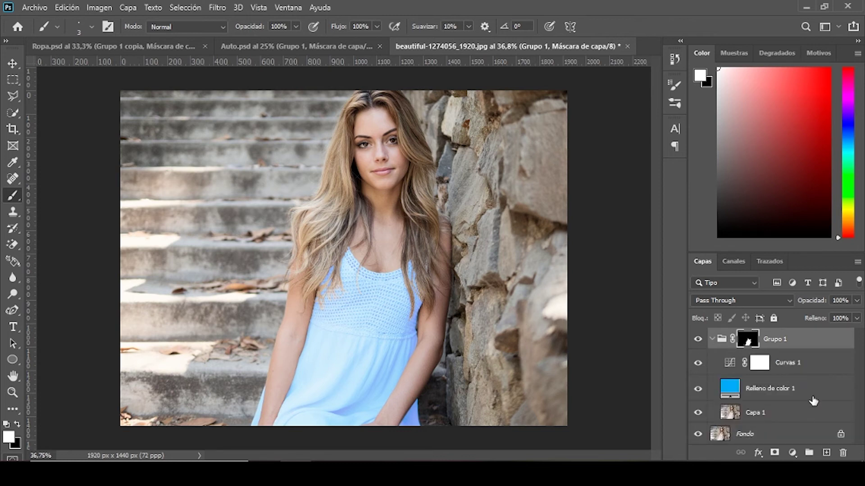
- Change the Relleno de color 1 fill to a bright magenta-violet, trying a green with hue 110° on the way
double_click(731, 390)
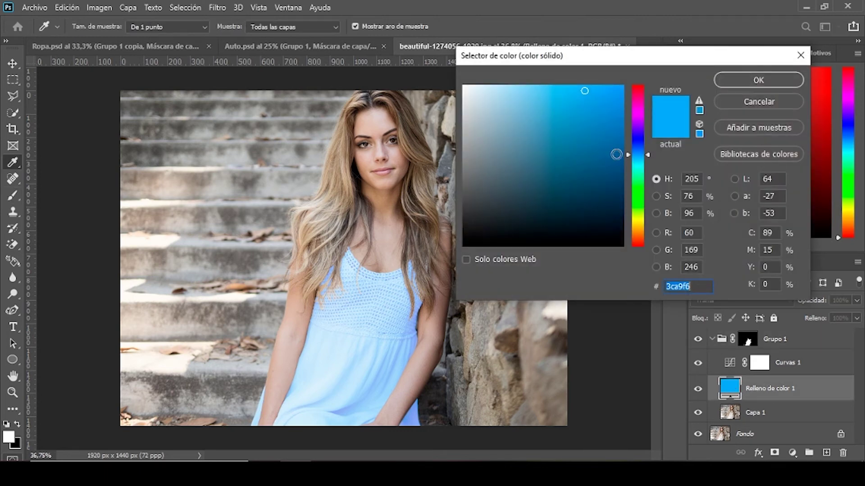
left_click_drag(596, 63, 613, 97)
left_click_drag(661, 183, 671, 229)
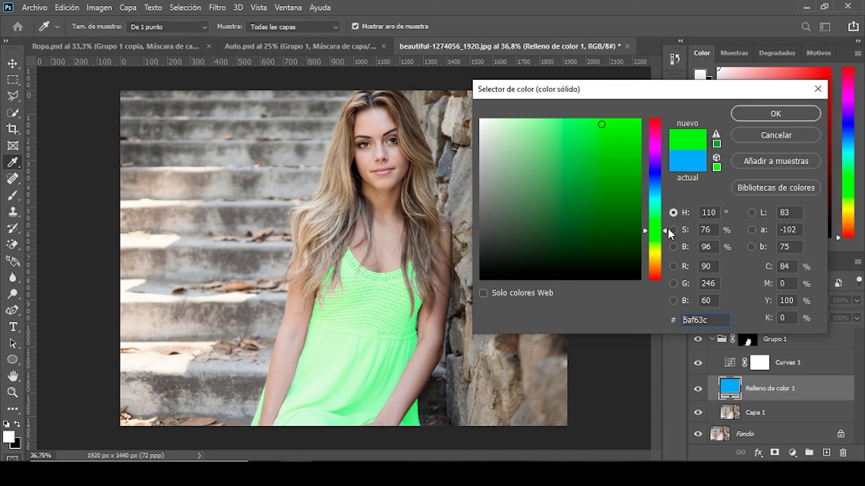
left_click_drag(666, 226, 658, 151)
key("Return")
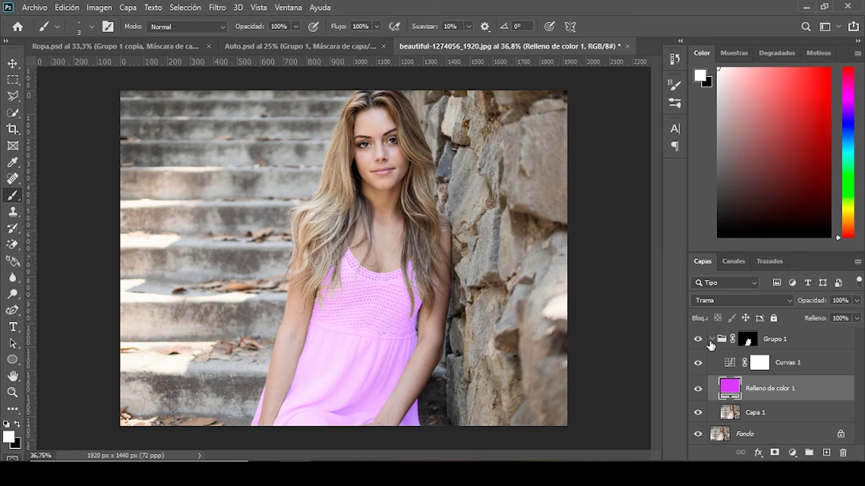
- Check the dress in its new colour, select Grupo 1 and collapse the group
scroll(427, 336, "up", 2)
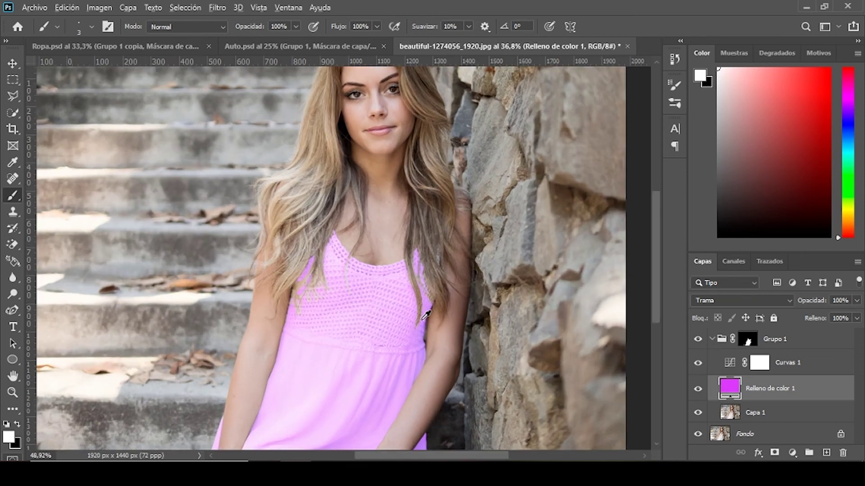
scroll(427, 335, "down", 1)
scroll(427, 338, "down", 1)
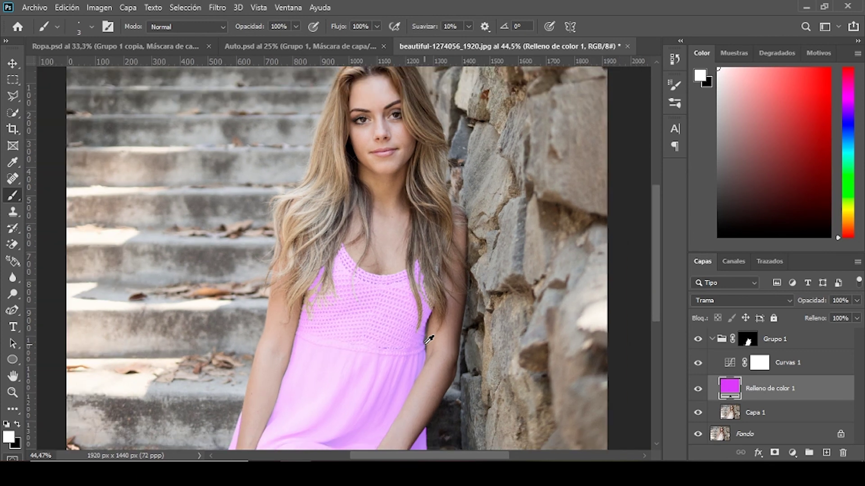
scroll(429, 339, "down", 1)
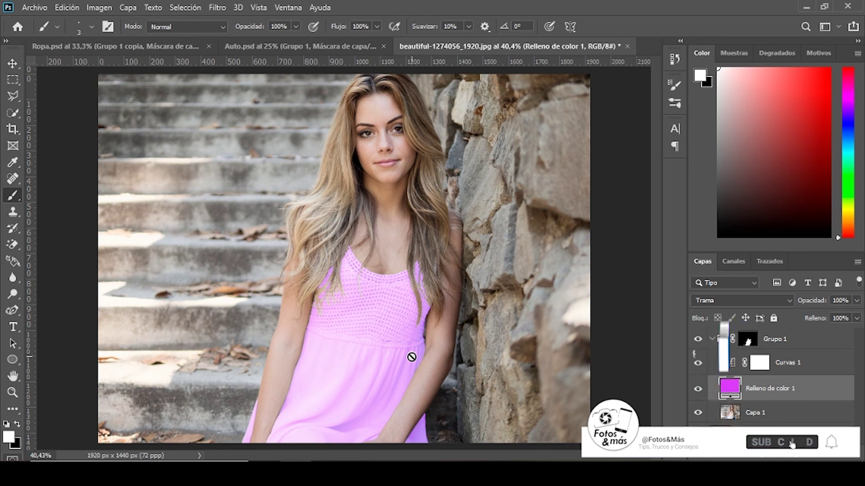
left_click(717, 340)
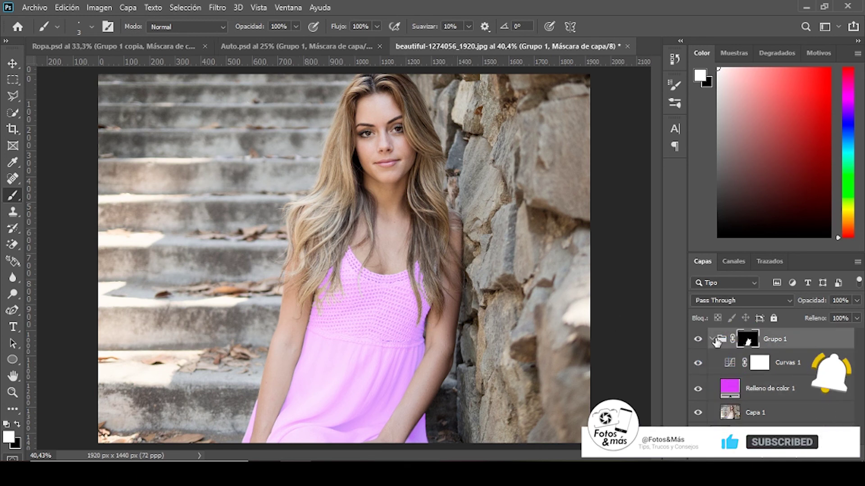
left_click(713, 339)
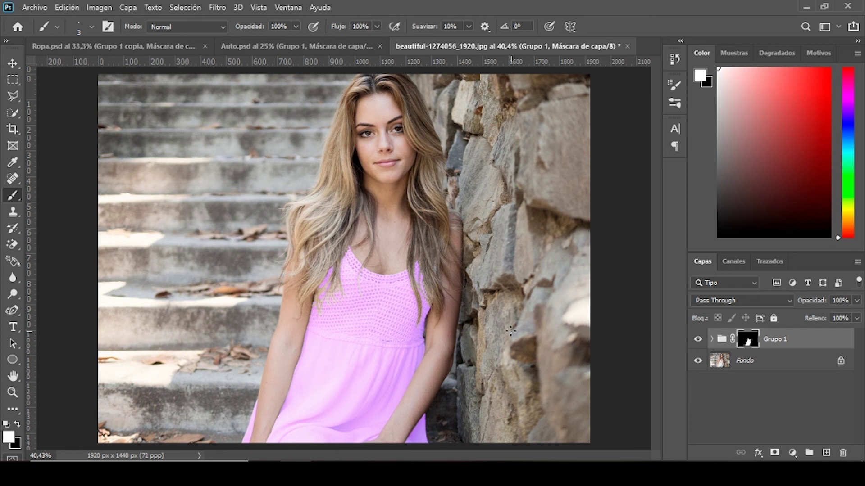
scroll(346, 264, "down", 1)
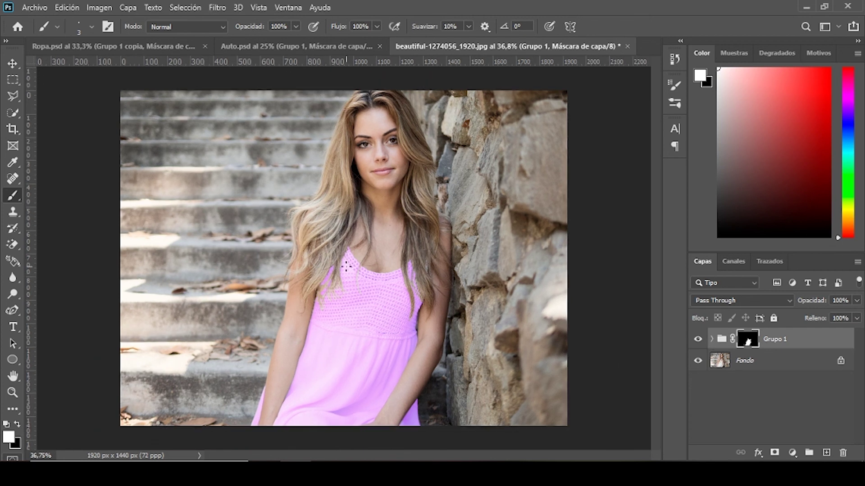